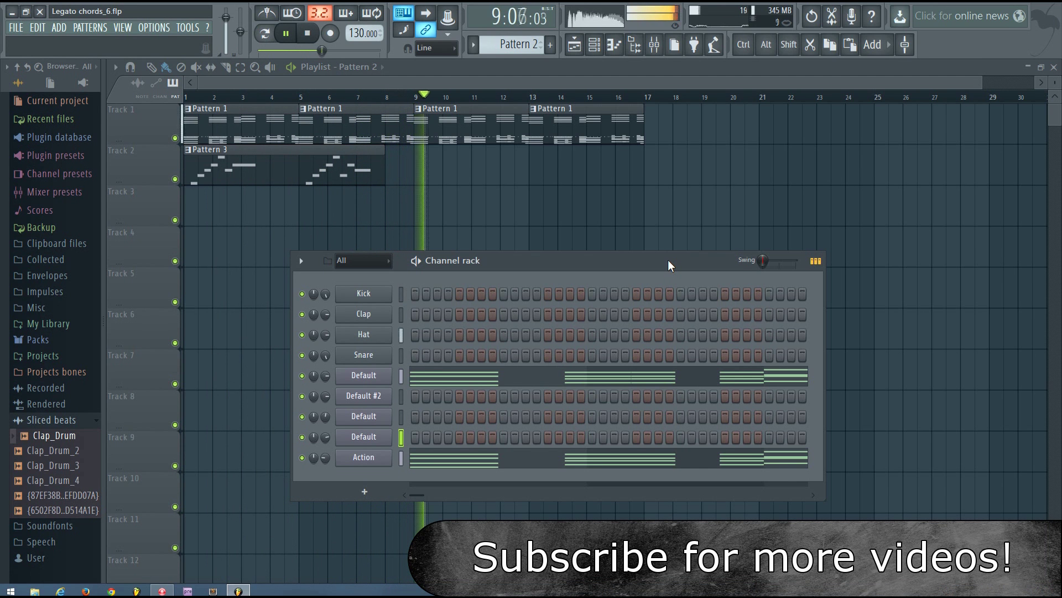
# Stop the playing song, nudge the channel rack, and mute the Action channel
pyautogui.press('space')
pyautogui.moveTo(559, 260); pyautogui.dragTo(553, 256)
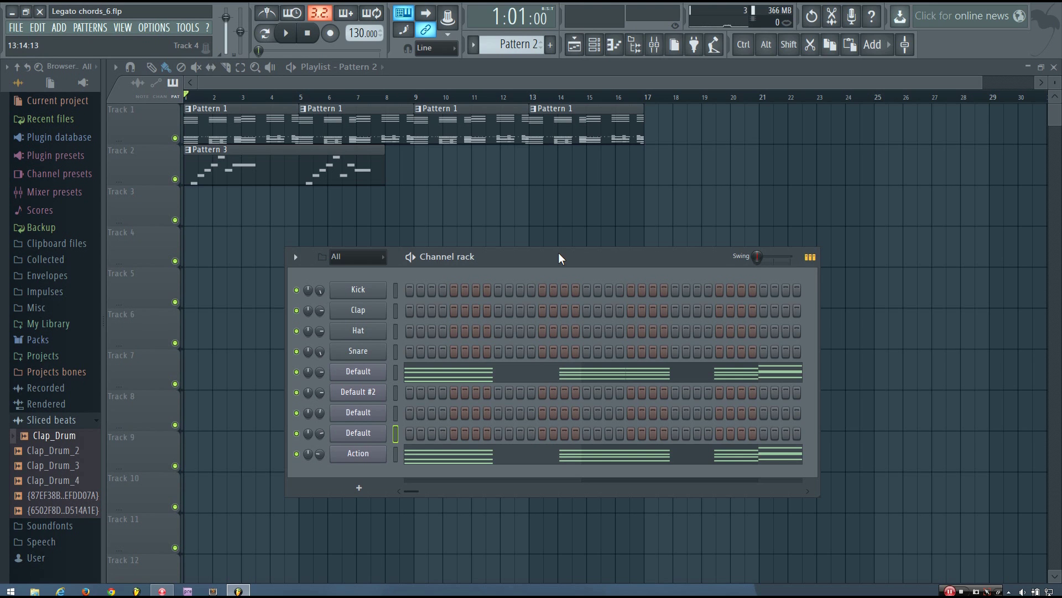
pyautogui.moveTo(559, 254); pyautogui.dragTo(563, 260)
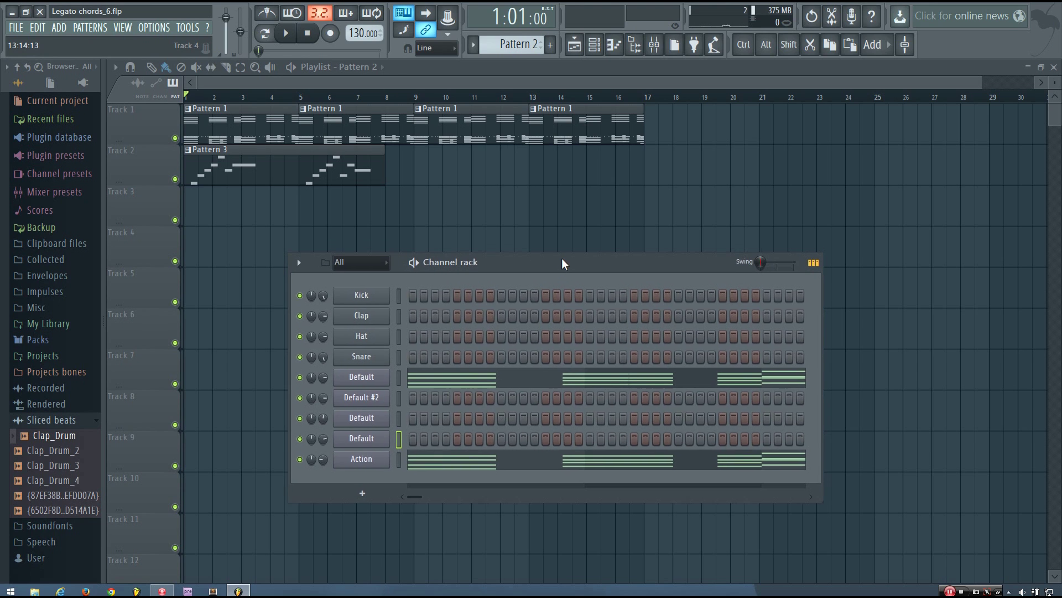
pyautogui.click(300, 460)
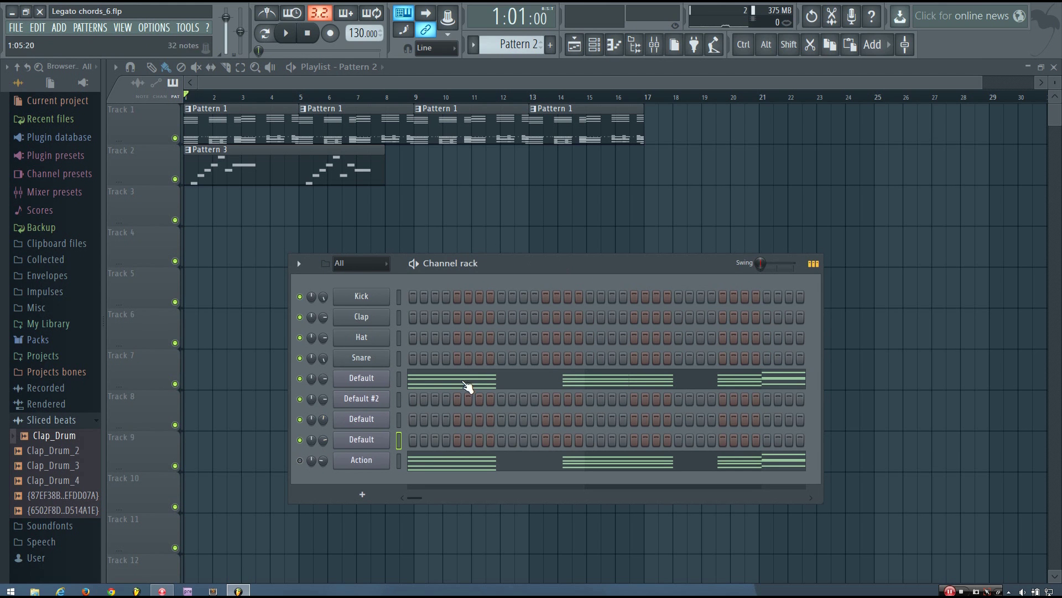
pyautogui.click(563, 380)
pyautogui.scroll(-3, 567, 398)
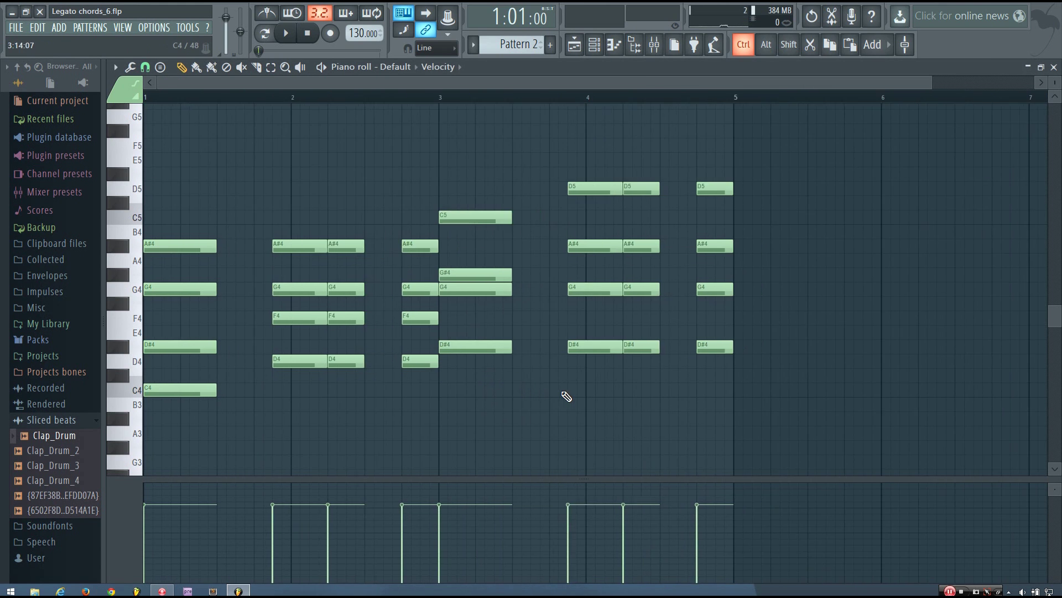
pyautogui.click(288, 35)
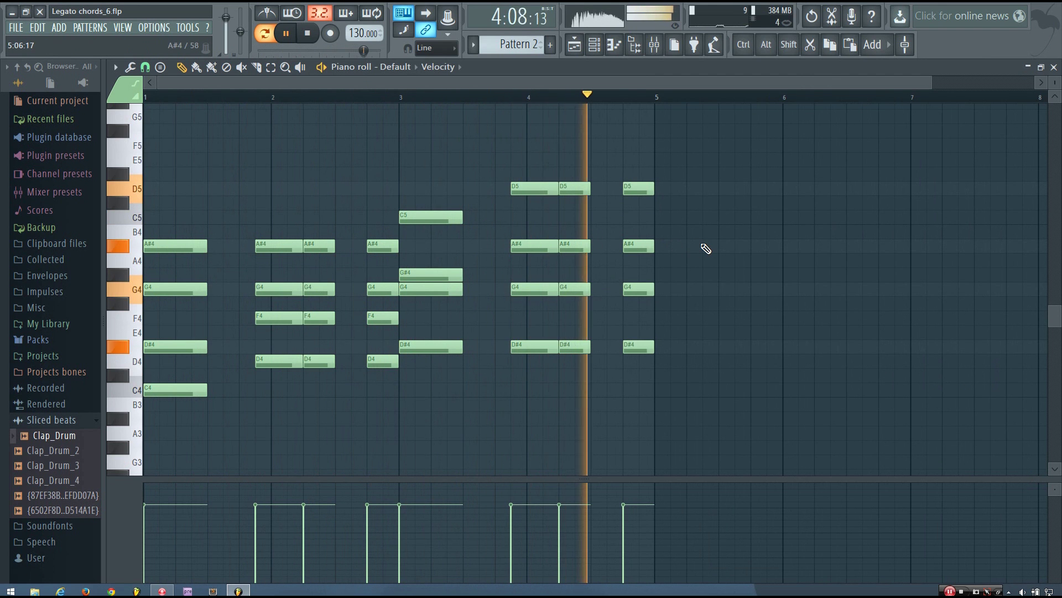
pyautogui.press('space')
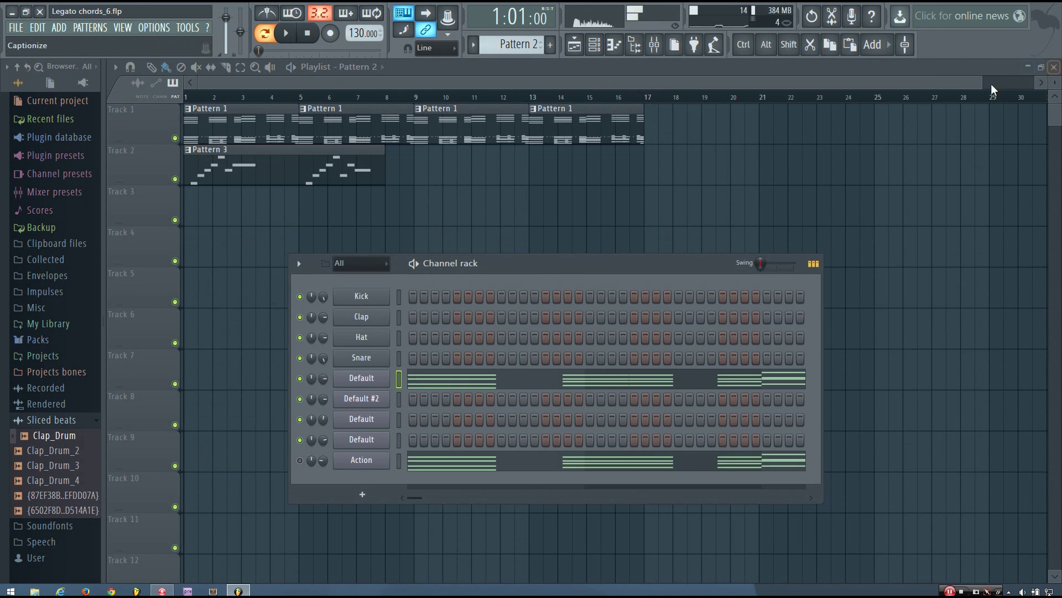
pyautogui.click(1054, 67)
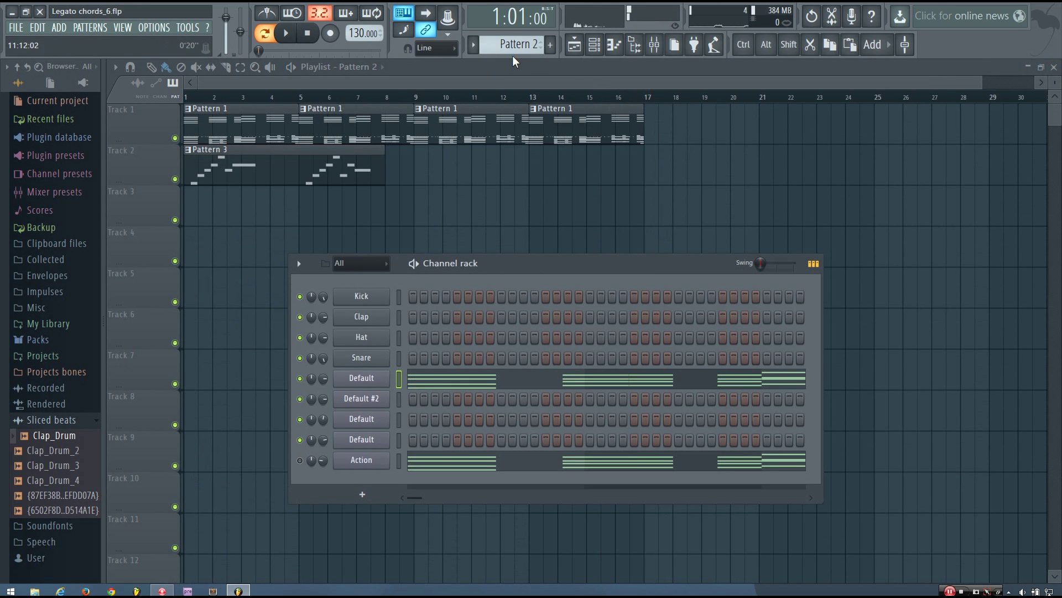
# Solo the Default channel, open its Pattern 1 chords in the piano roll, and play them once
pyautogui.scroll(1, 518, 47)
pyautogui.rightClick(298, 379)
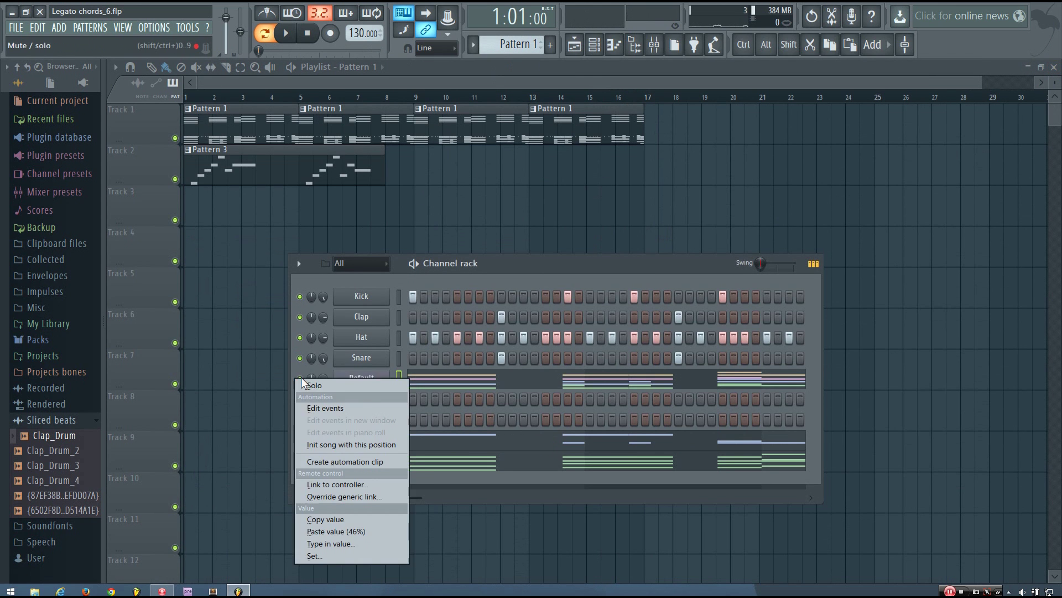
pyautogui.click(312, 385)
pyautogui.scroll(-3, 453, 404)
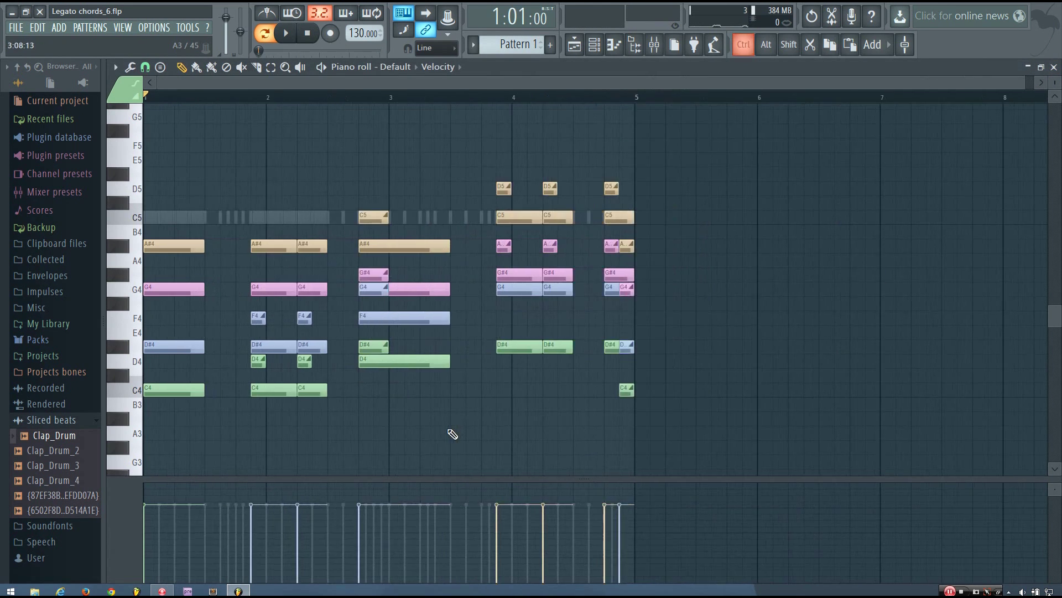
pyautogui.press('space')
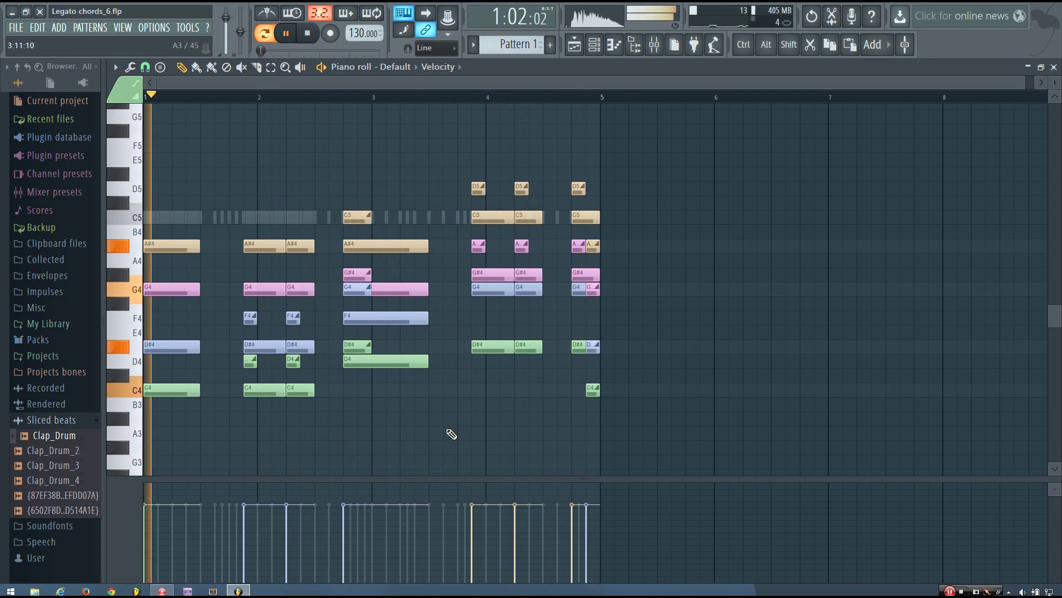
pyautogui.press('space')
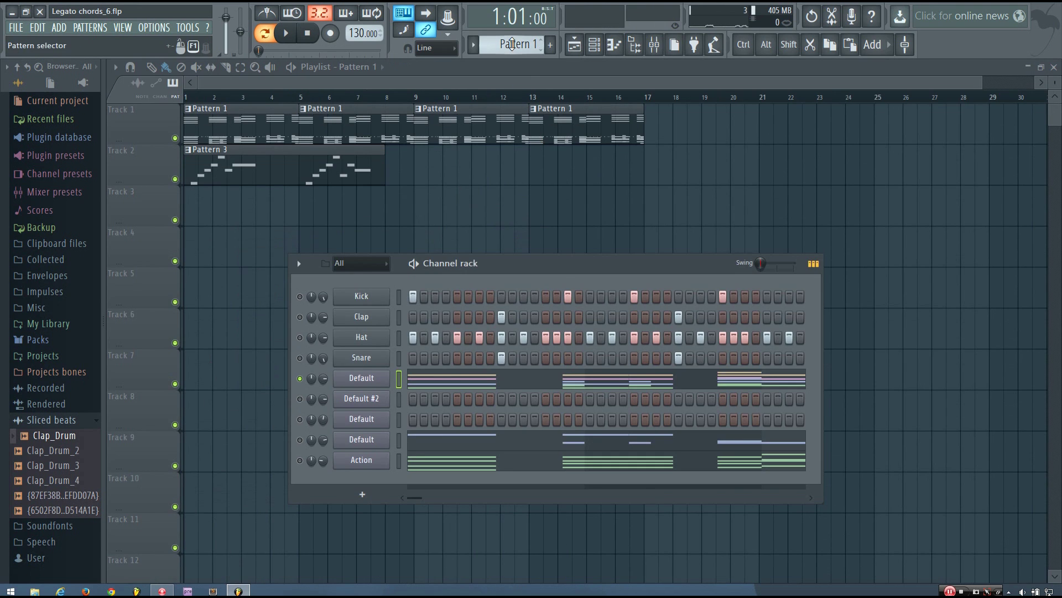
# Open Default #2's Pattern 4 chords in the piano roll and play the bars 1–8 progression
pyautogui.scroll(3, 512, 43)
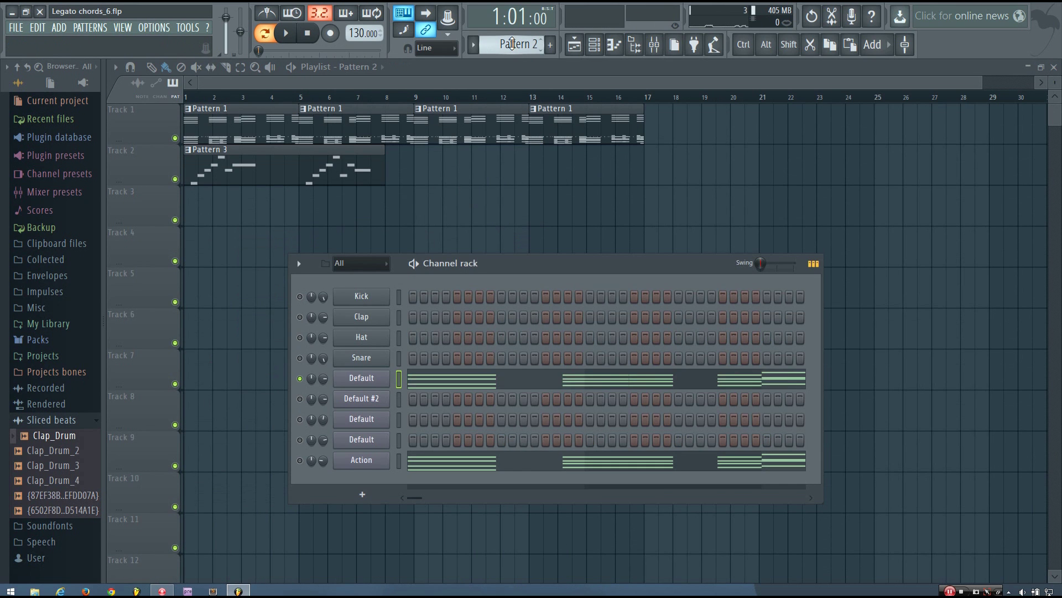
pyautogui.moveTo(589, 263); pyautogui.dragTo(586, 231)
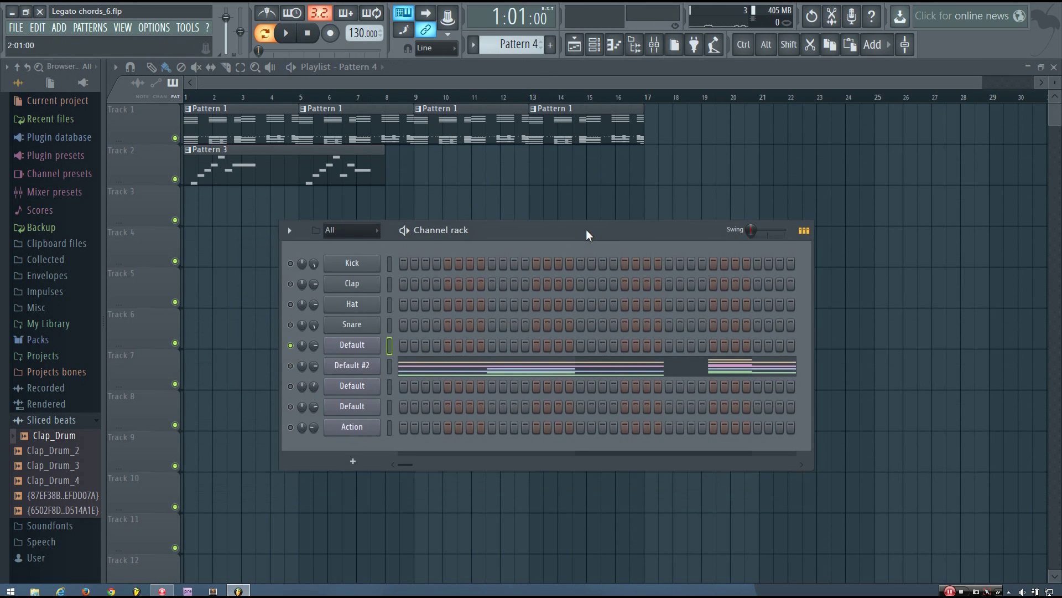
pyautogui.click(575, 360)
pyautogui.press('space')
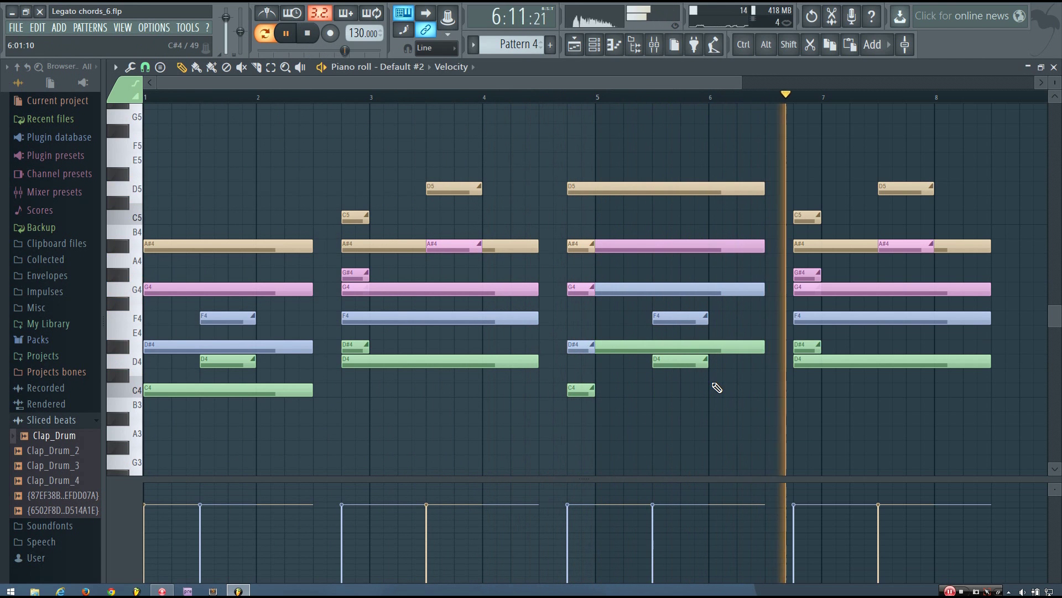
pyautogui.scroll(-2, 717, 387)
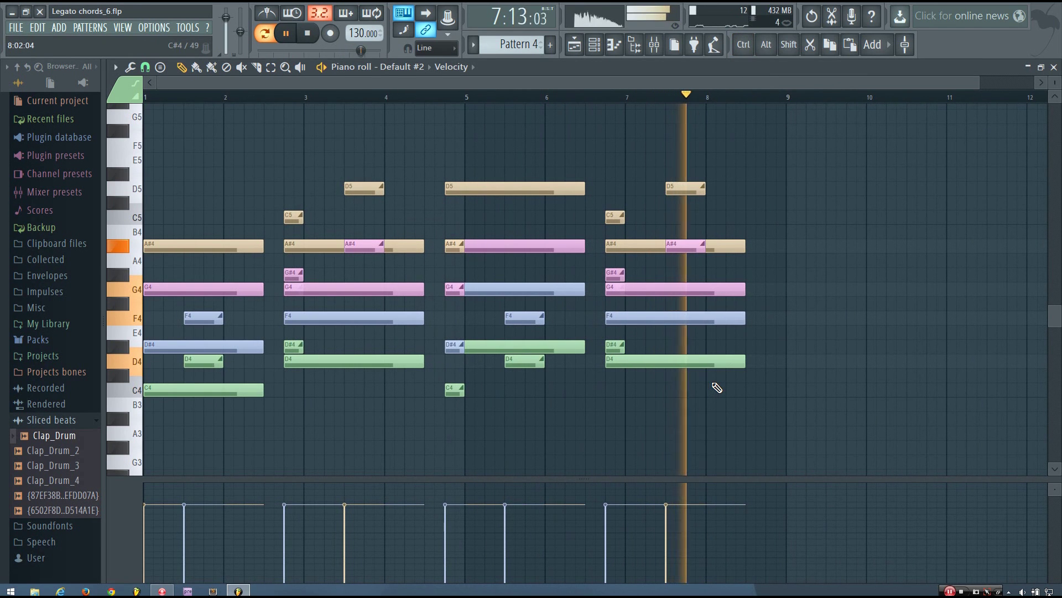
pyautogui.press('space')
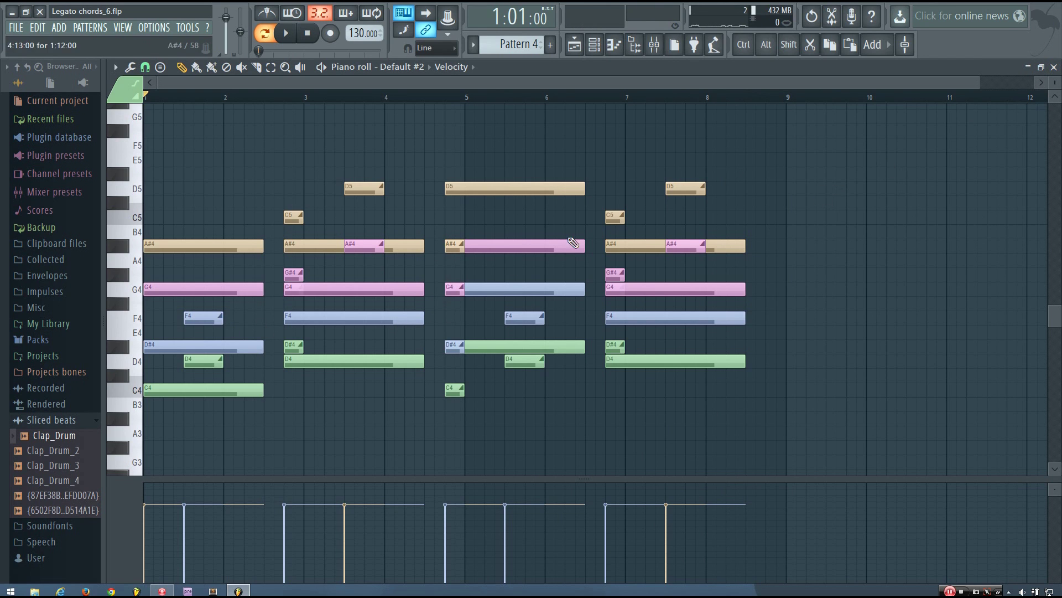
# Switch to Pattern 2 and open the Default channel's chords in the piano roll
pyautogui.click(1054, 67)
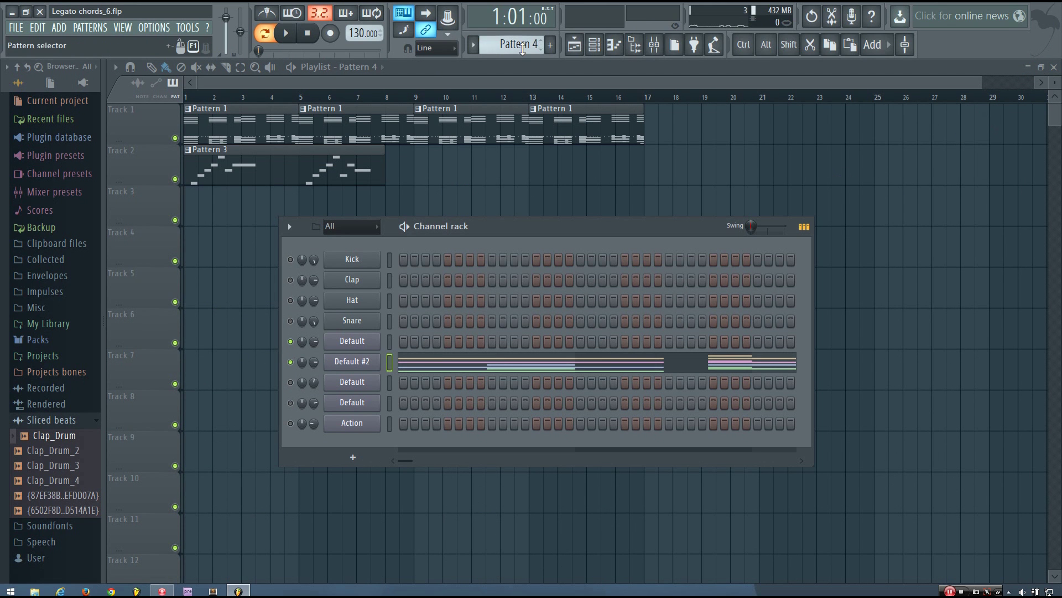
pyautogui.scroll(-1, 520, 44)
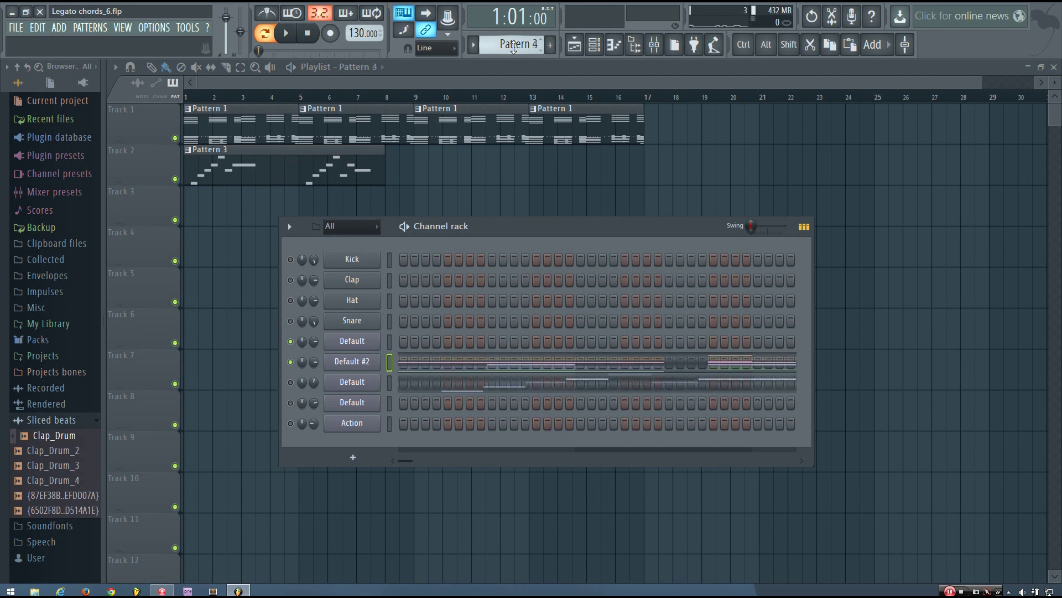
pyautogui.scroll(-1, 513, 48)
pyautogui.click(464, 343)
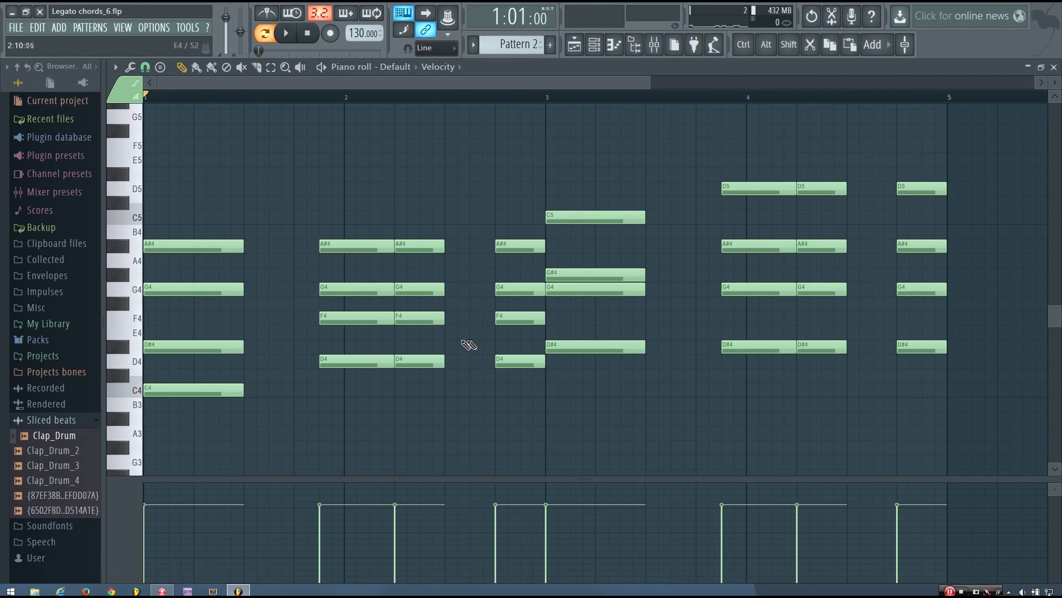
pyautogui.scroll(-3, 702, 94)
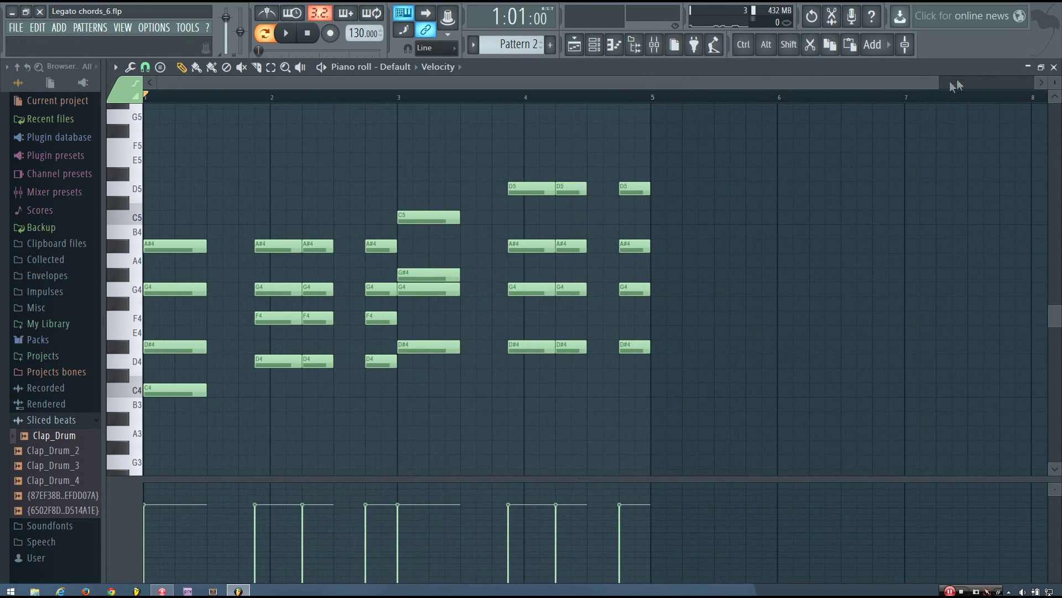
pyautogui.moveTo(935, 82); pyautogui.dragTo(377, 82)
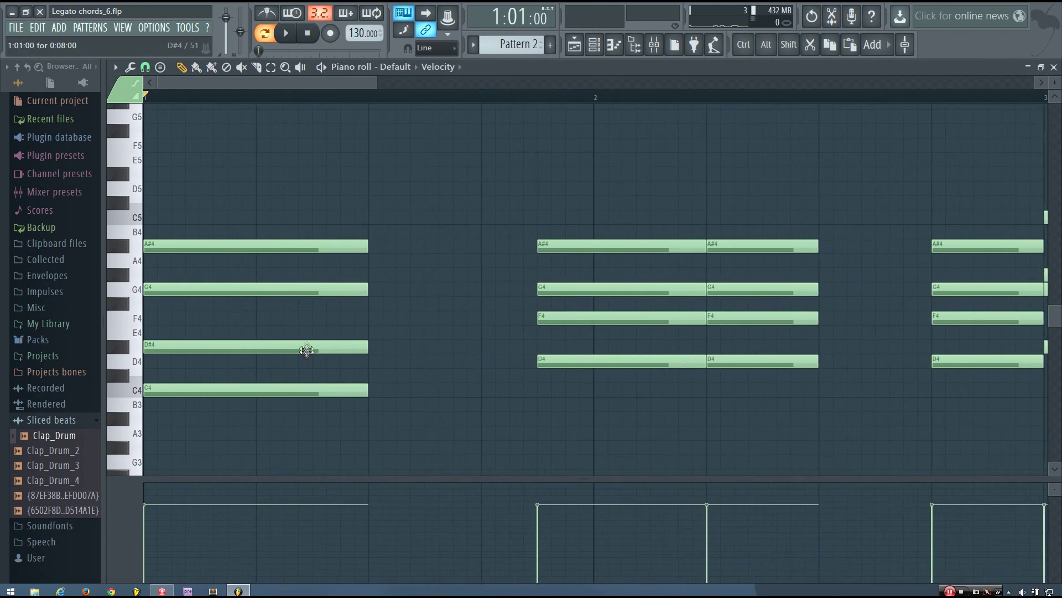
# Colour the first chord's D#4 note with colour 5 and its G4 note with colour 9
pyautogui.doubleClick(306, 347)
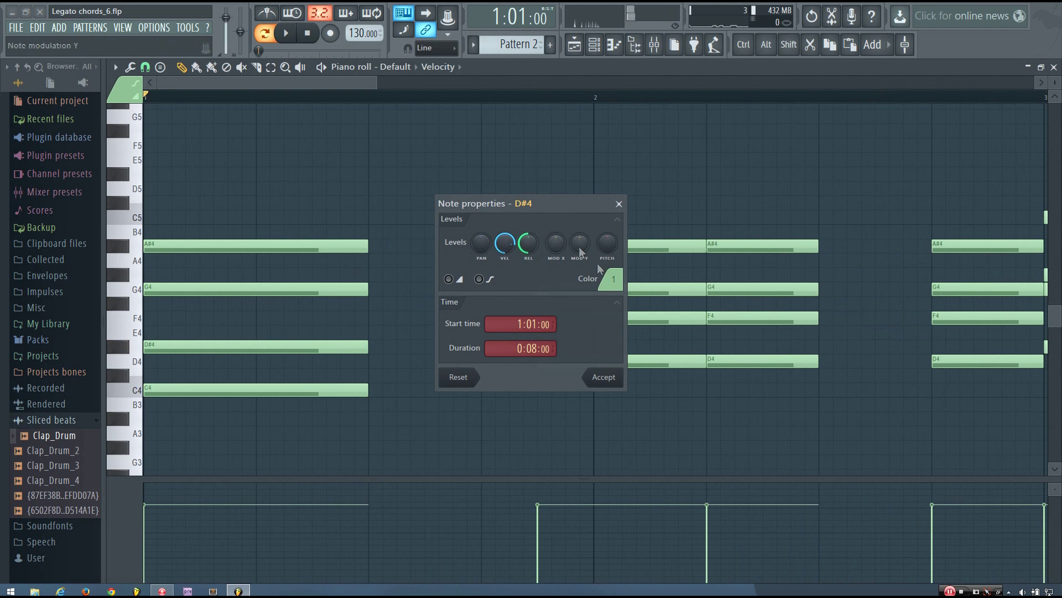
pyautogui.click(613, 282)
pyautogui.click(634, 300)
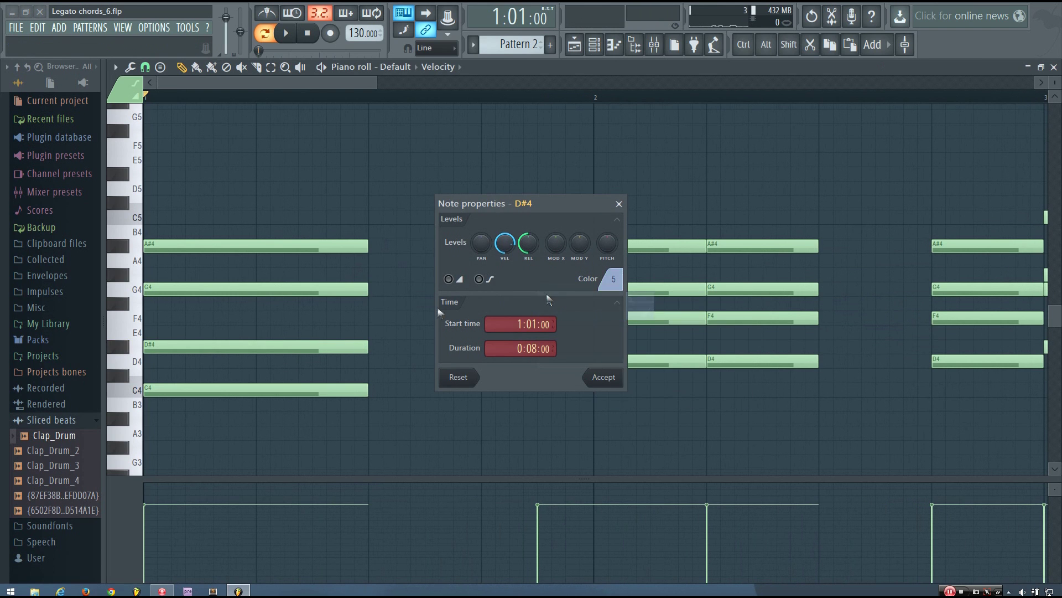
pyautogui.click(609, 378)
pyautogui.doubleClick(326, 290)
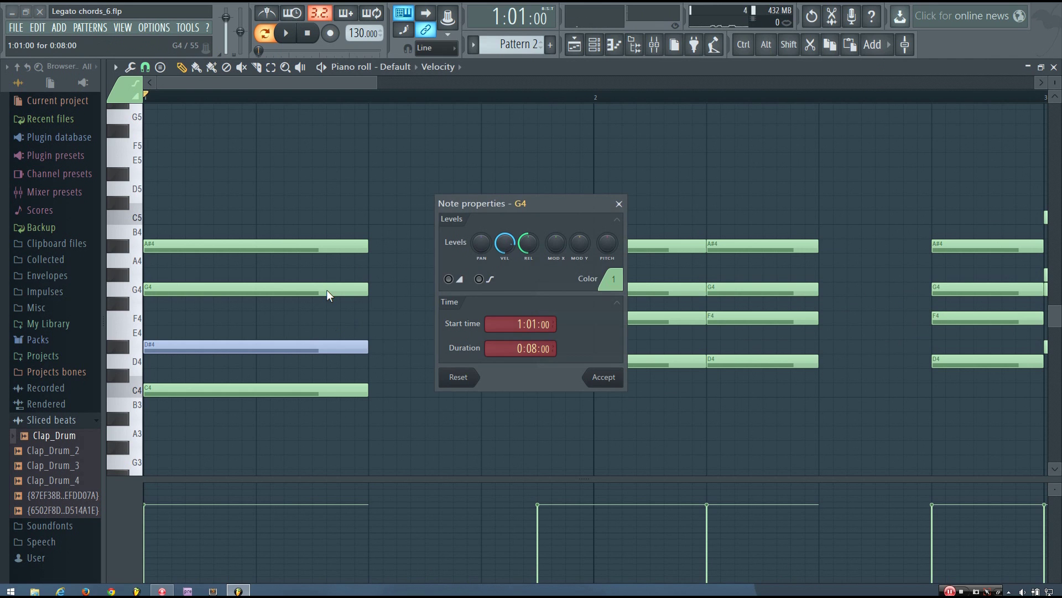
pyautogui.click(627, 282)
pyautogui.click(666, 300)
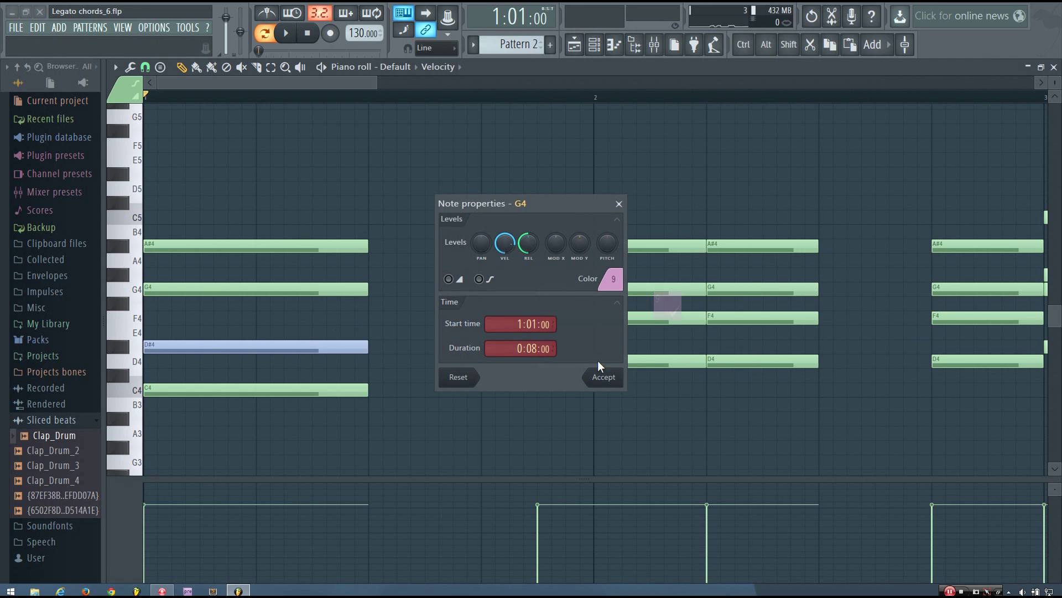
pyautogui.click(609, 376)
# Give the A#4 note colour 13 and place a new note near bar 2
pyautogui.doubleClick(352, 244)
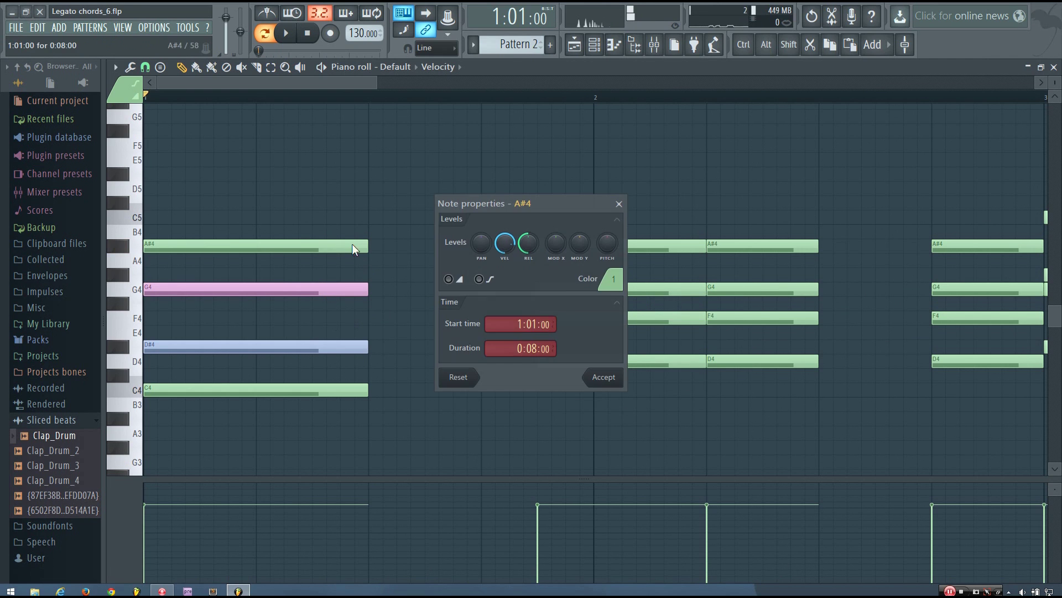
pyautogui.click(630, 284)
pyautogui.click(706, 306)
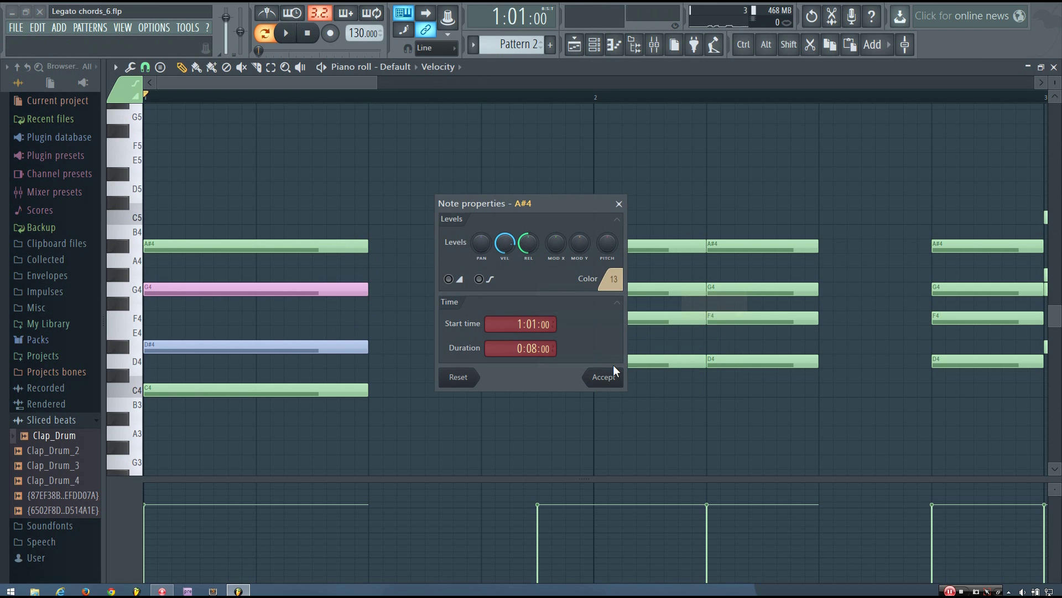
pyautogui.click(611, 377)
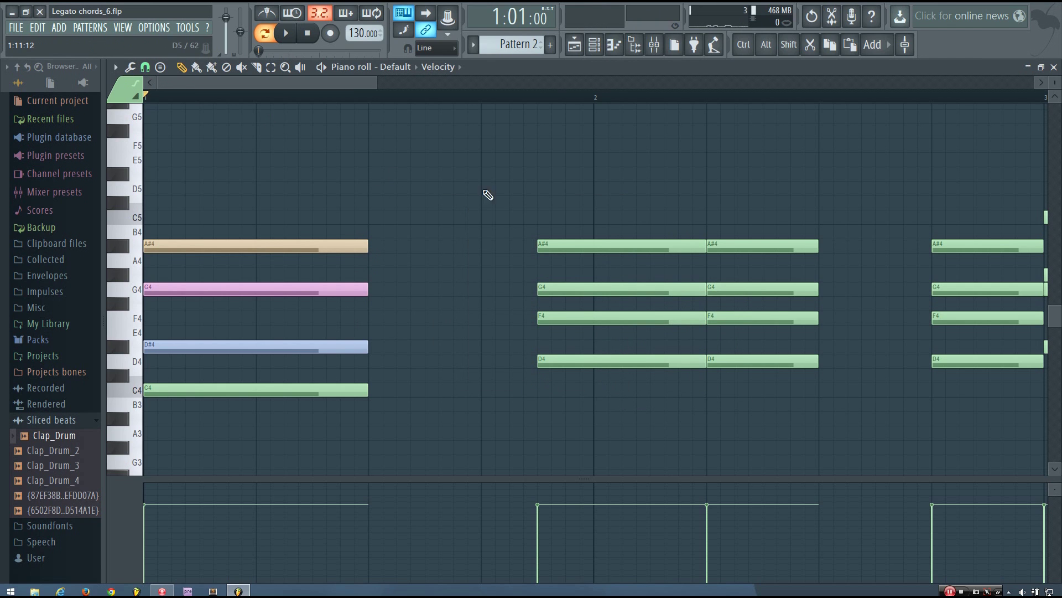
pyautogui.click(582, 217)
# Shorten the new note, delete the following chord, and lengthen the remaining chord across its span
pyautogui.moveTo(803, 217); pyautogui.dragTo(607, 473)
pyautogui.scroll(3, 632, 340)
pyautogui.moveTo(587, 260); pyautogui.dragTo(615, 161)
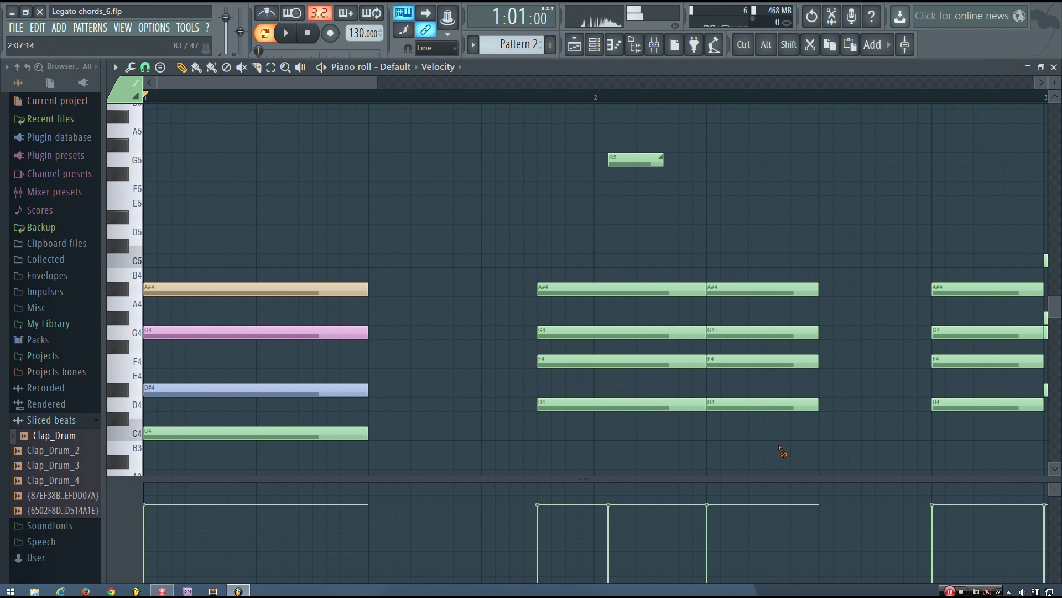
pyautogui.rightClick(769, 339)
pyautogui.moveTo(751, 410); pyautogui.dragTo(834, 287)
pyautogui.moveTo(630, 160); pyautogui.dragTo(748, 124)
# Audition from just before bar 2, then move the slide note to F#5 near the start
pyautogui.click(510, 97)
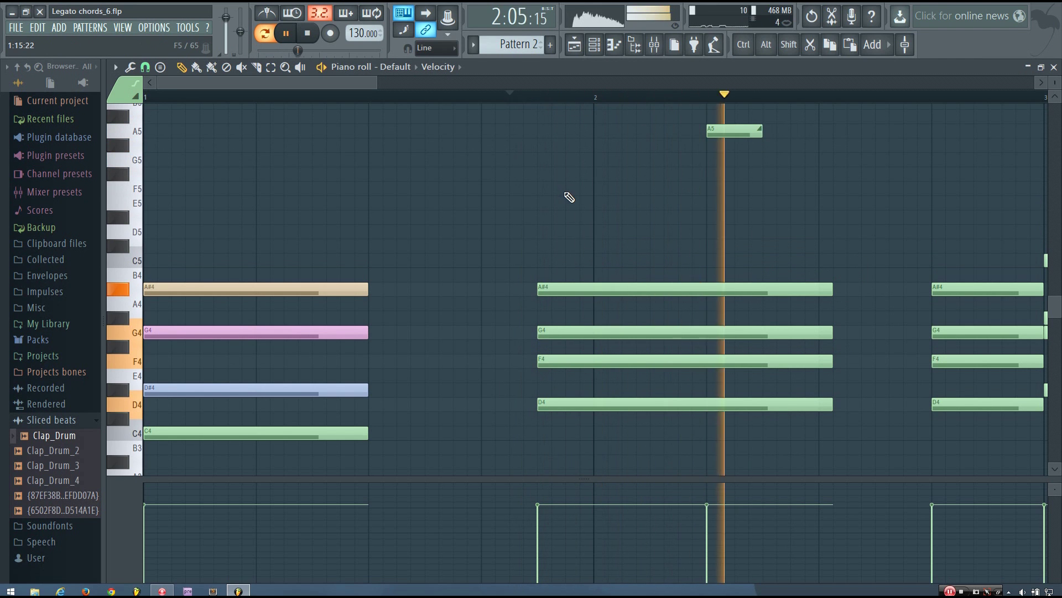
pyautogui.press('space')
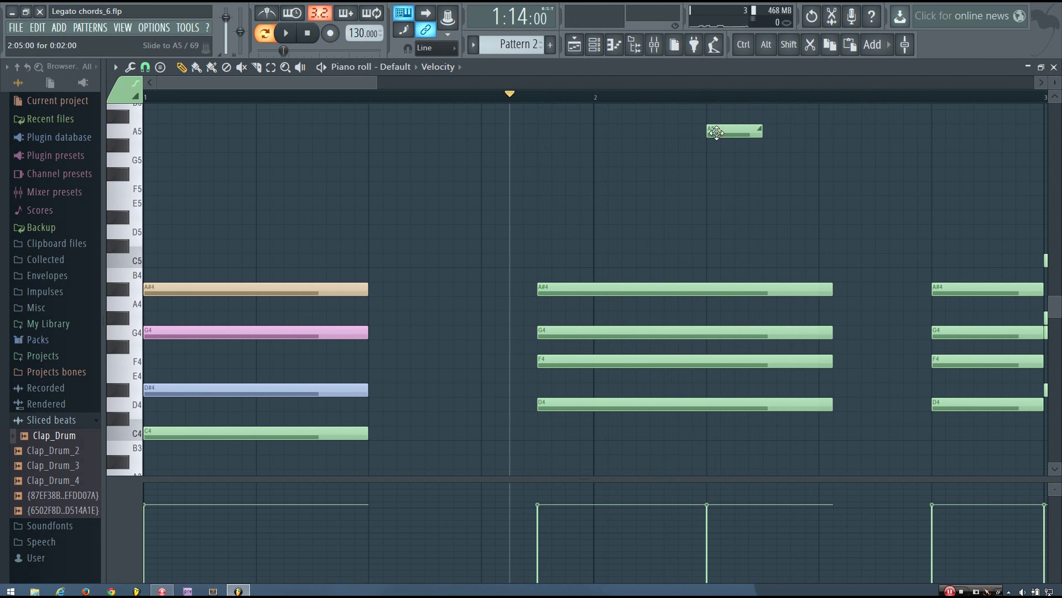
pyautogui.moveTo(716, 133); pyautogui.dragTo(232, 169)
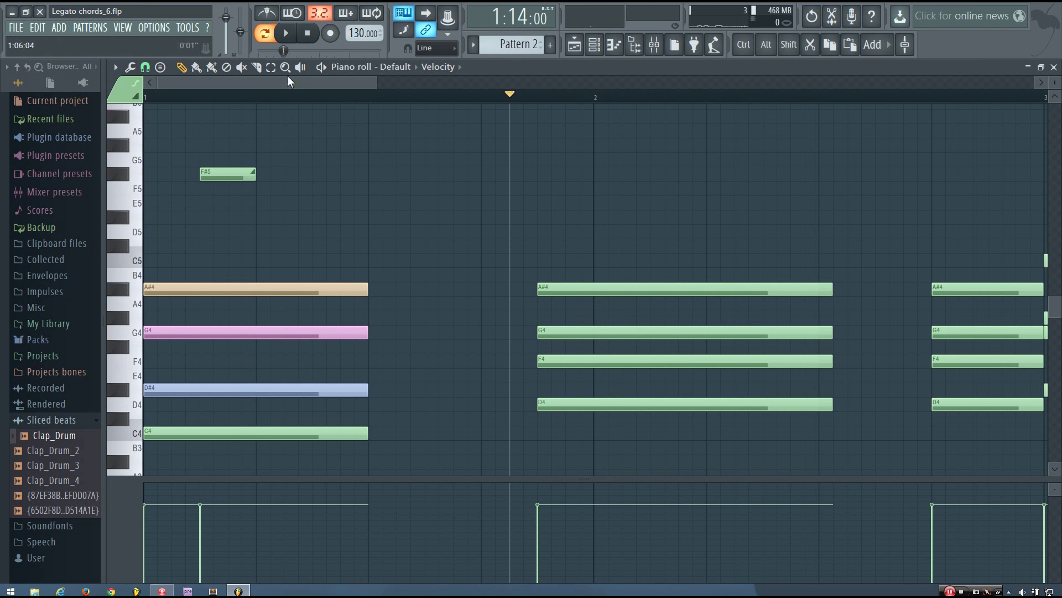
pyautogui.click(310, 34)
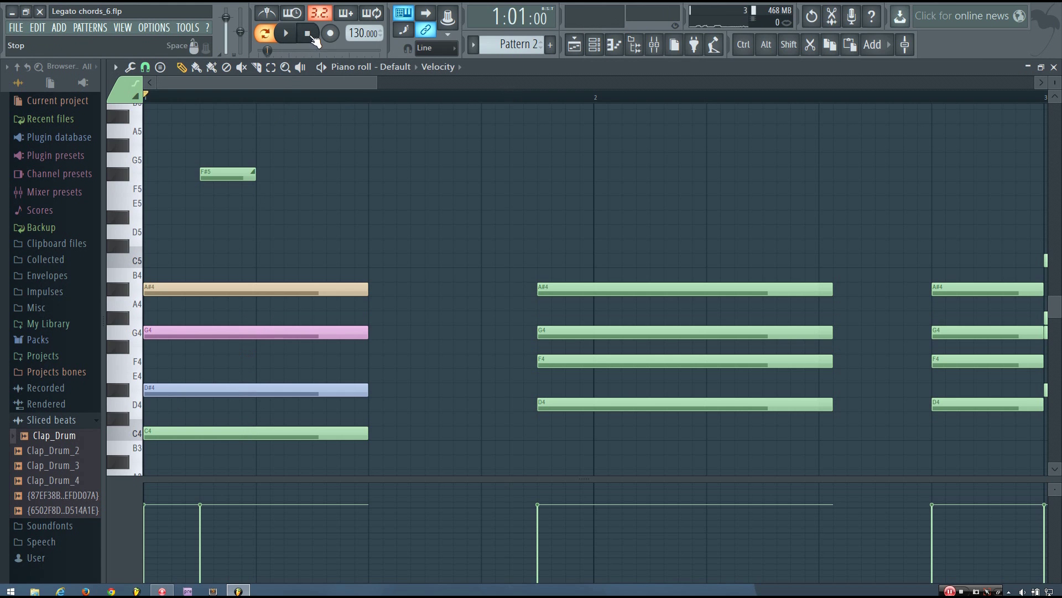
# Try the slide note at E4, lengthen the four chord notes, then set the slide note to F4 at 1:04
pyautogui.moveTo(244, 169); pyautogui.dragTo(258, 374)
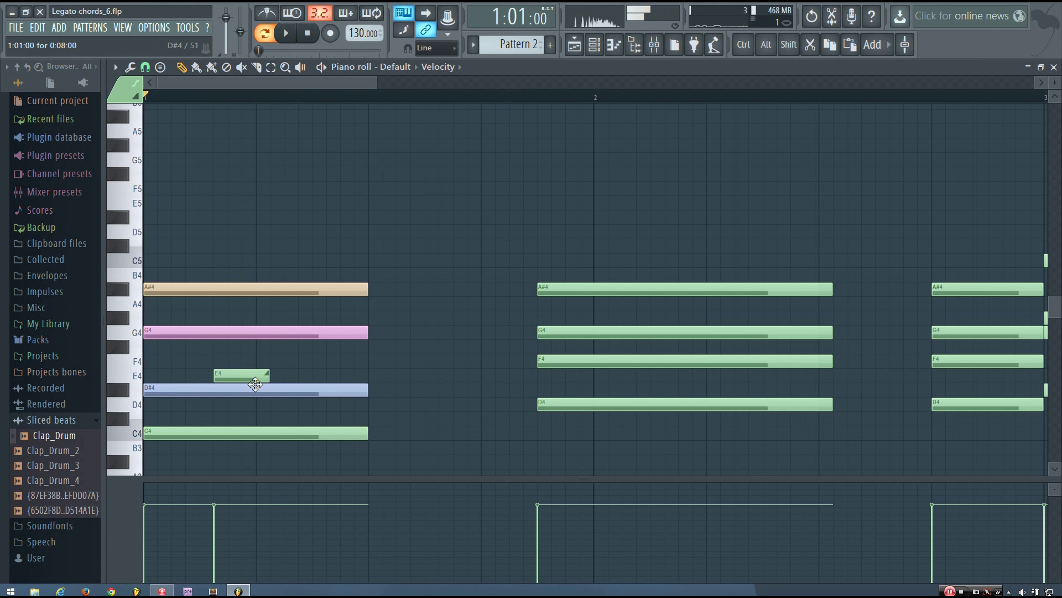
pyautogui.press('space')
pyautogui.moveTo(396, 450); pyautogui.dragTo(439, 289)
pyautogui.press('space')
pyautogui.moveTo(260, 375); pyautogui.dragTo(264, 361)
pyautogui.press('space')
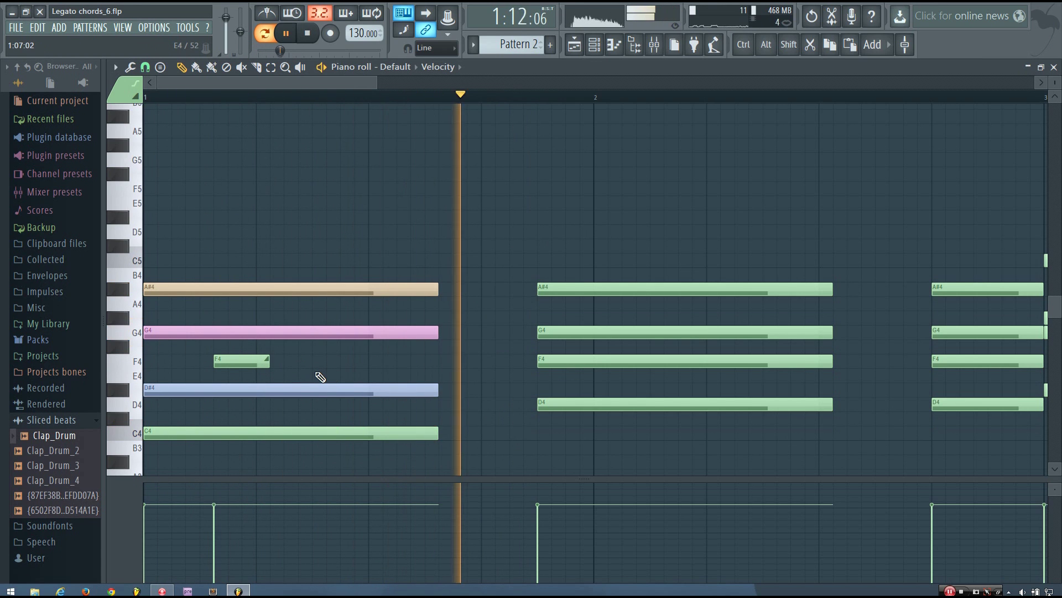
pyautogui.press('space')
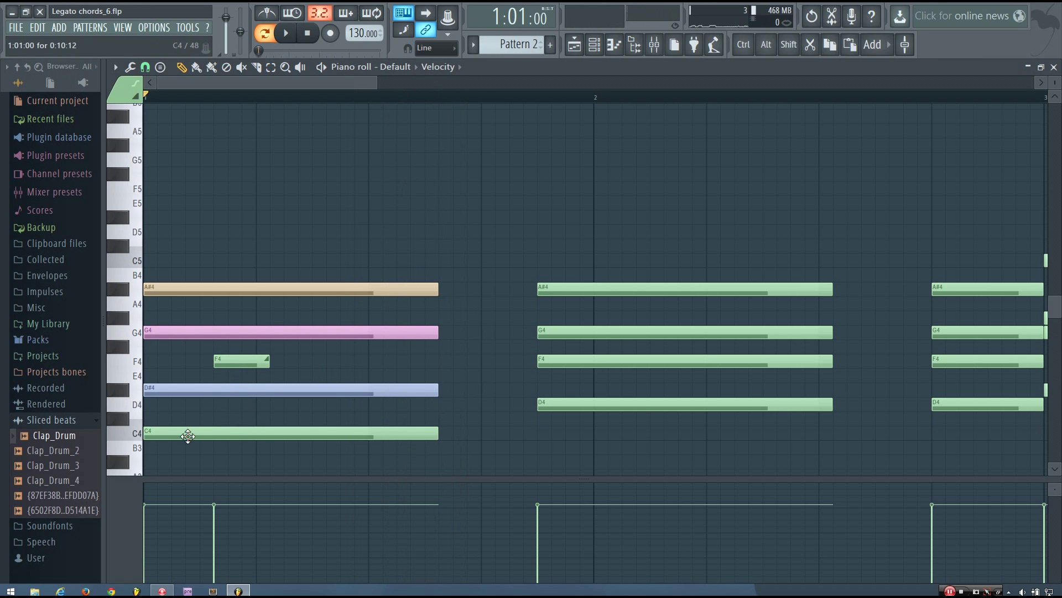
pyautogui.moveTo(234, 362); pyautogui.dragTo(249, 362)
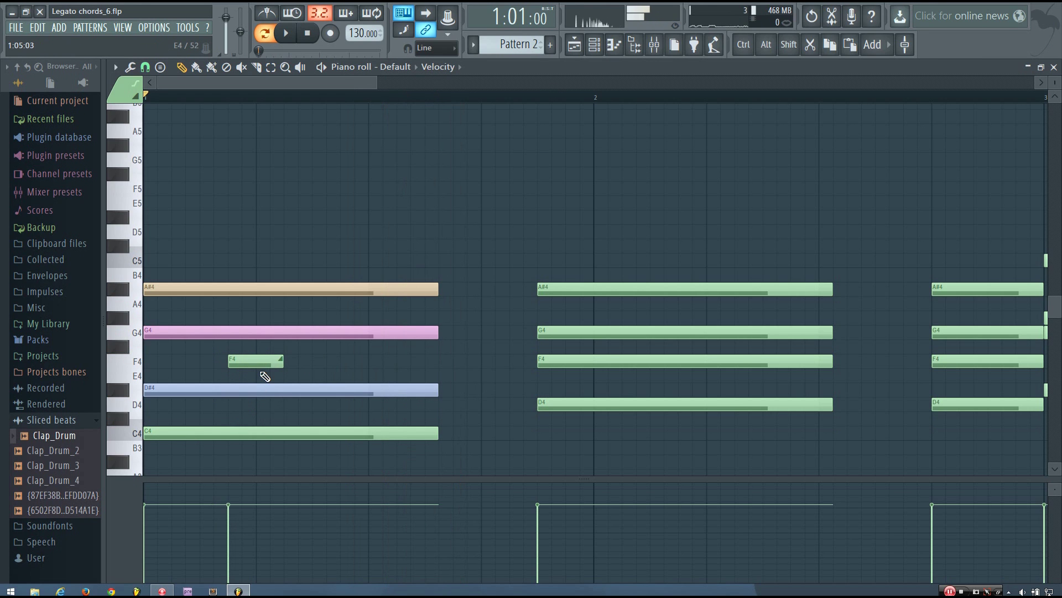
pyautogui.scroll(-2, 227, 356)
# Add a G#4 slide note above F4 and give it colour 5 (blue)
pyautogui.click(225, 359)
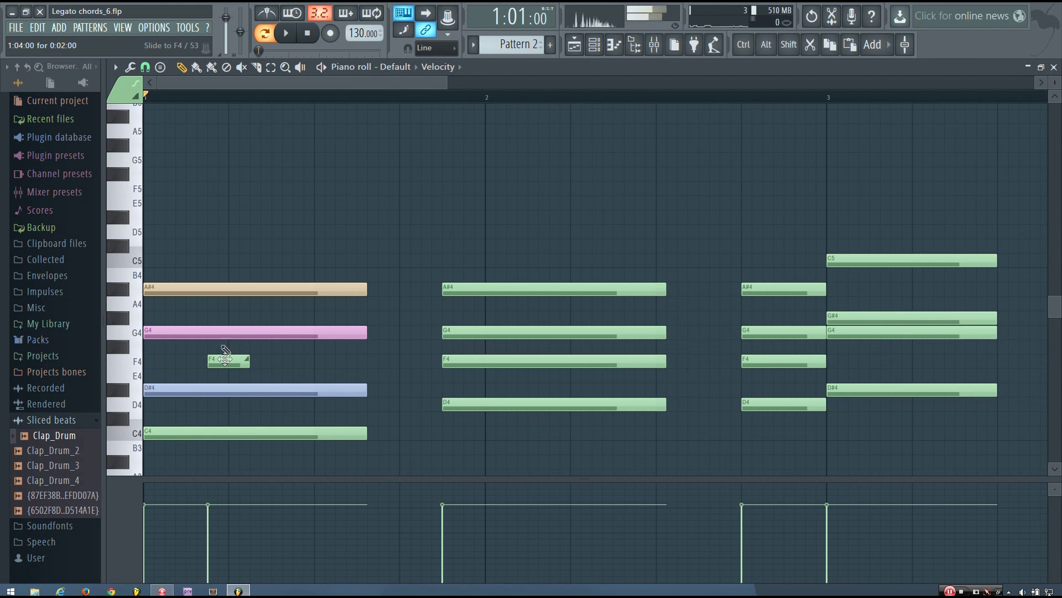
pyautogui.click(207, 316)
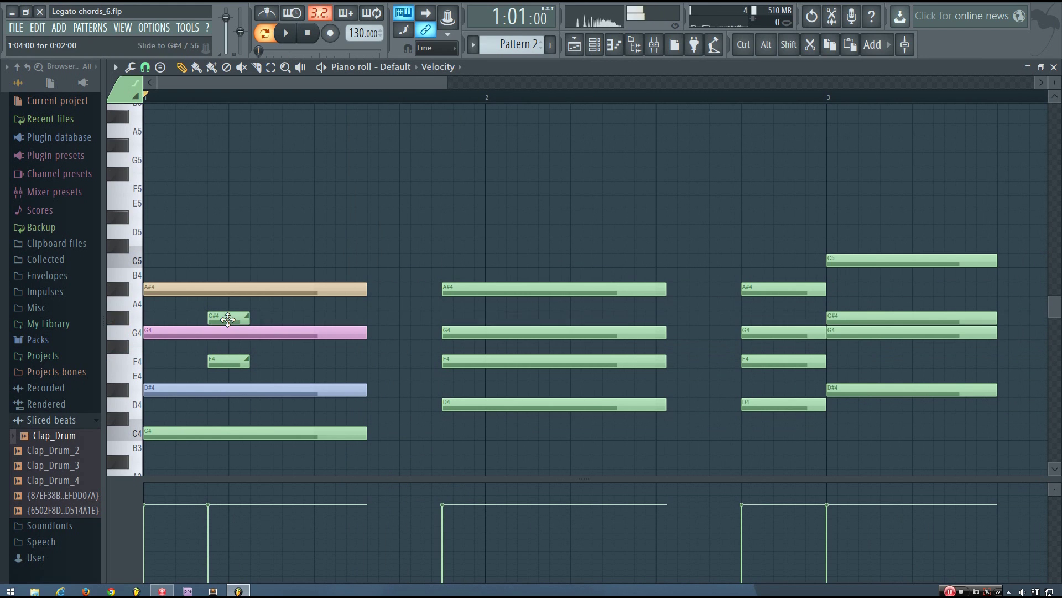
pyautogui.doubleClick(228, 319)
pyautogui.click(612, 279)
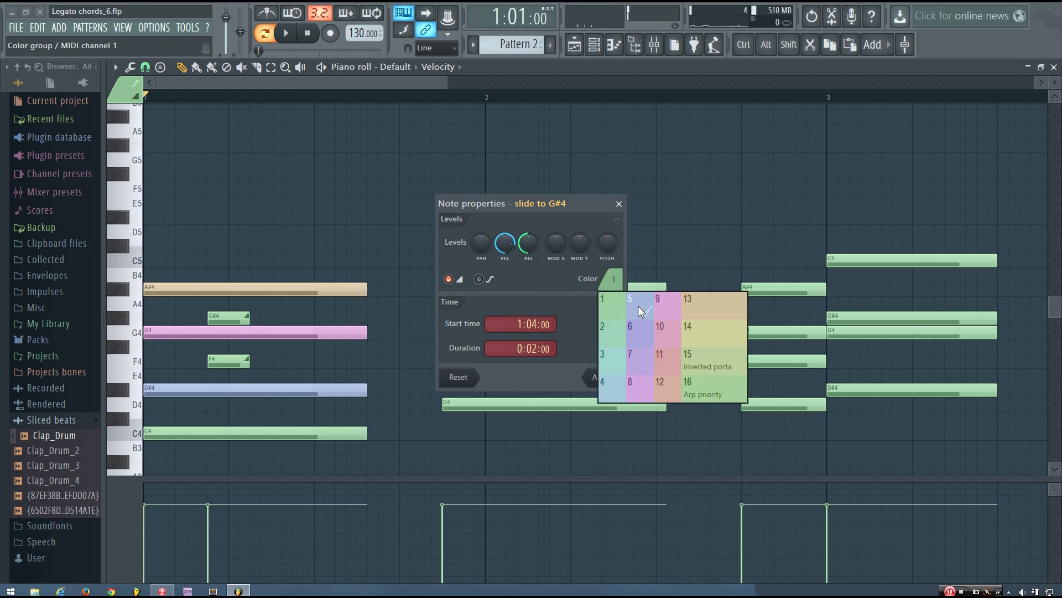
pyautogui.click(639, 305)
pyautogui.click(624, 378)
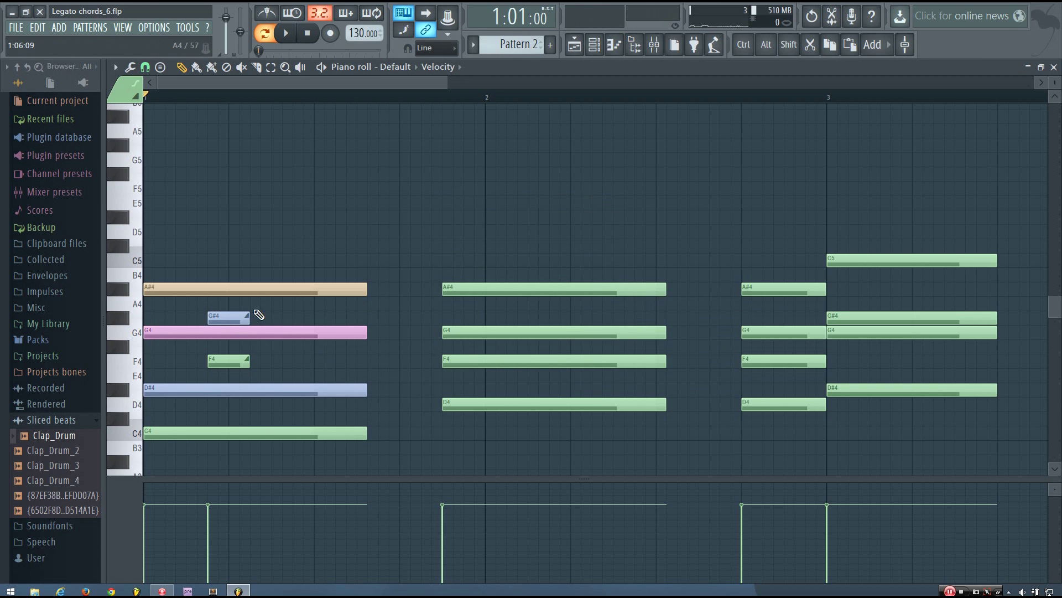
# Add a C5 slide note above G#4 and give it colour 9 (pink)
pyautogui.click(225, 320)
pyautogui.click(217, 260)
pyautogui.doubleClick(221, 260)
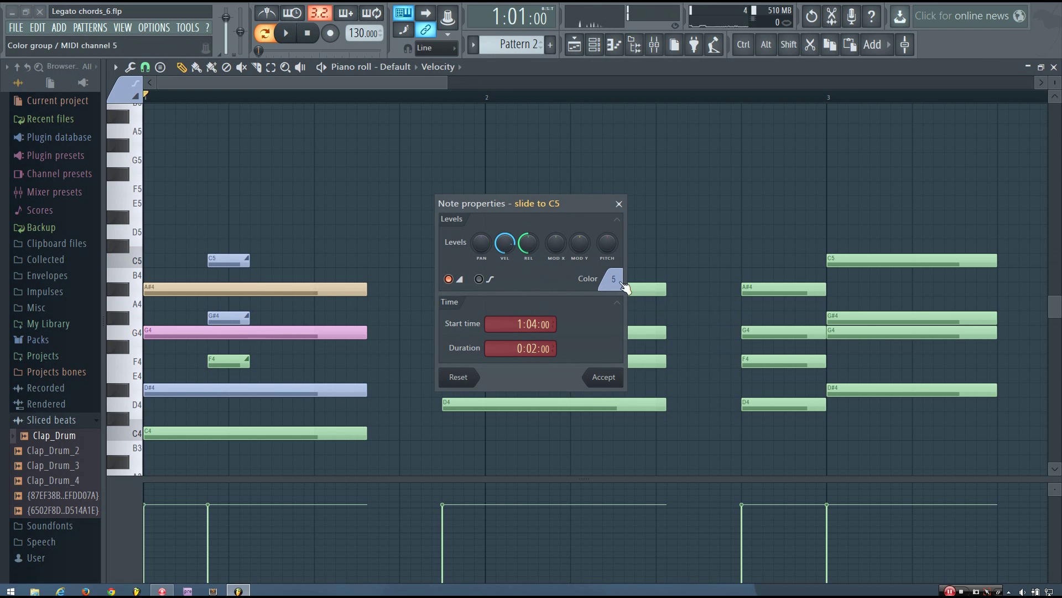
pyautogui.click(614, 279)
pyautogui.click(665, 304)
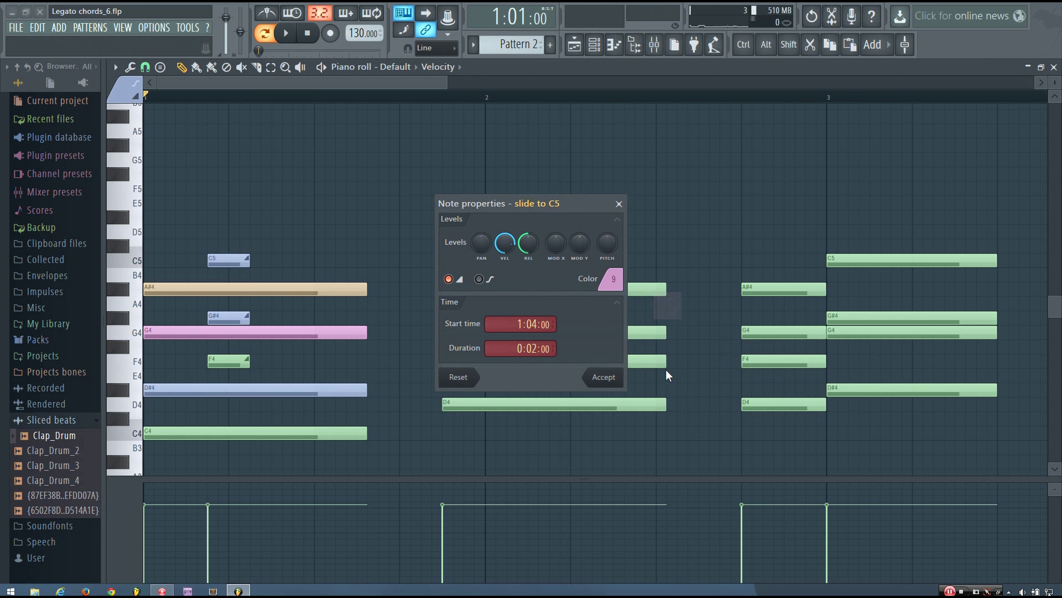
pyautogui.click(609, 377)
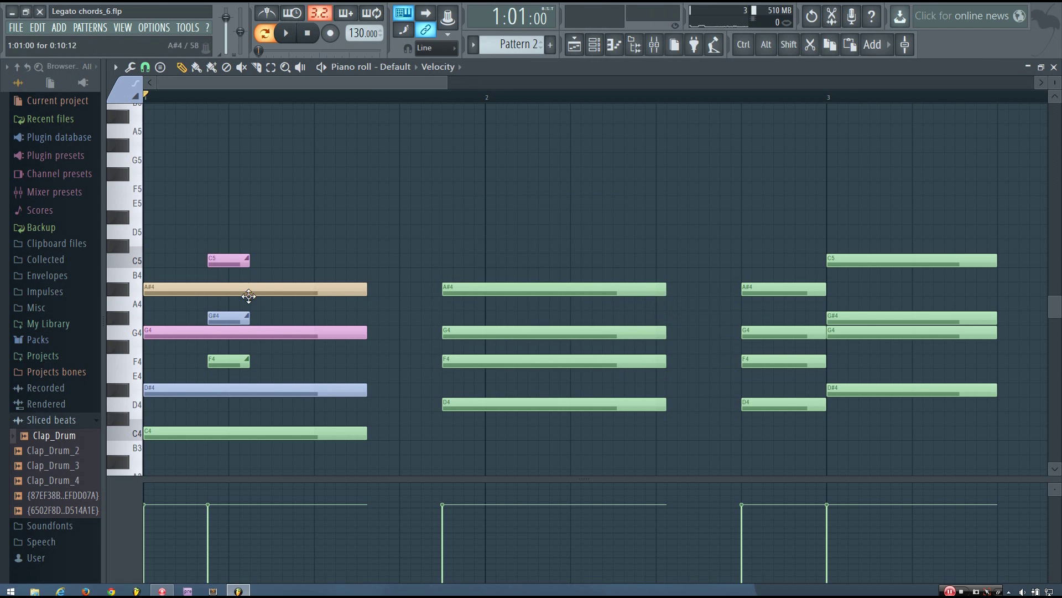
# Add an E5 slide note above C5 and give it colour 13 (tan)
pyautogui.click(222, 286)
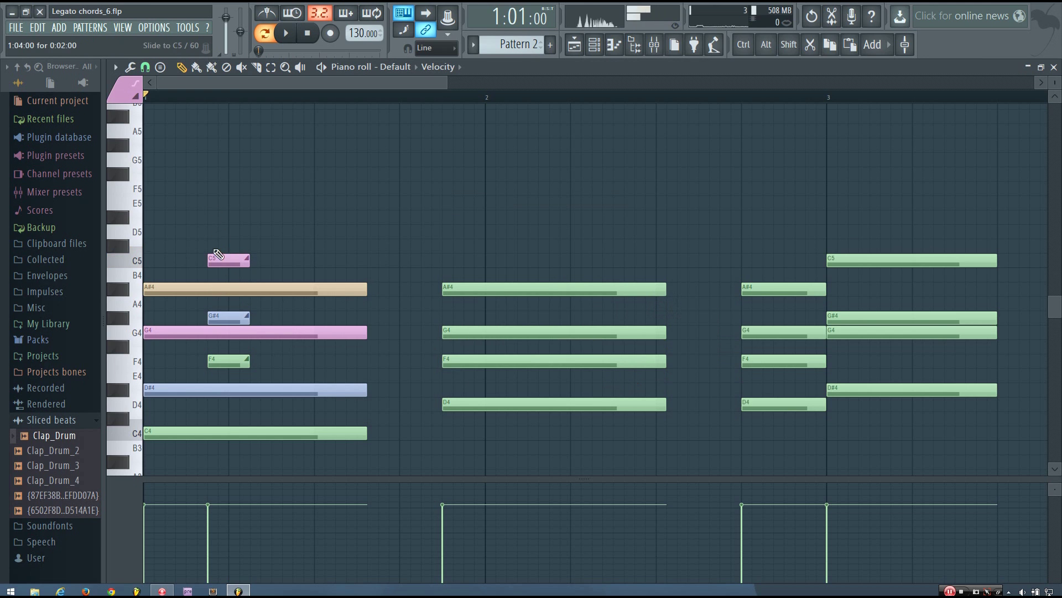
pyautogui.click(222, 203)
pyautogui.doubleClick(227, 202)
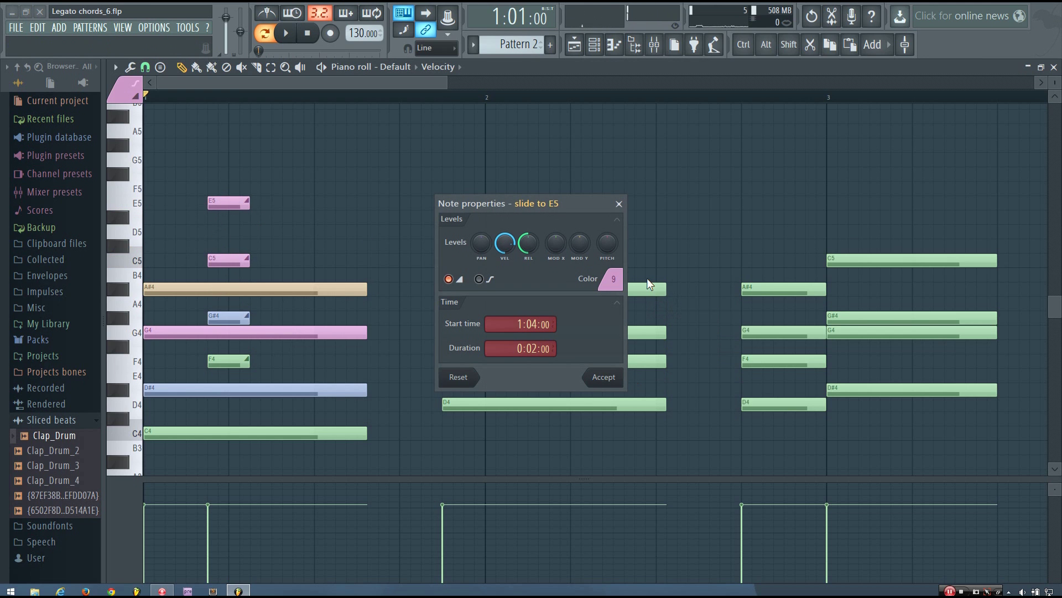
pyautogui.click(612, 279)
pyautogui.click(689, 297)
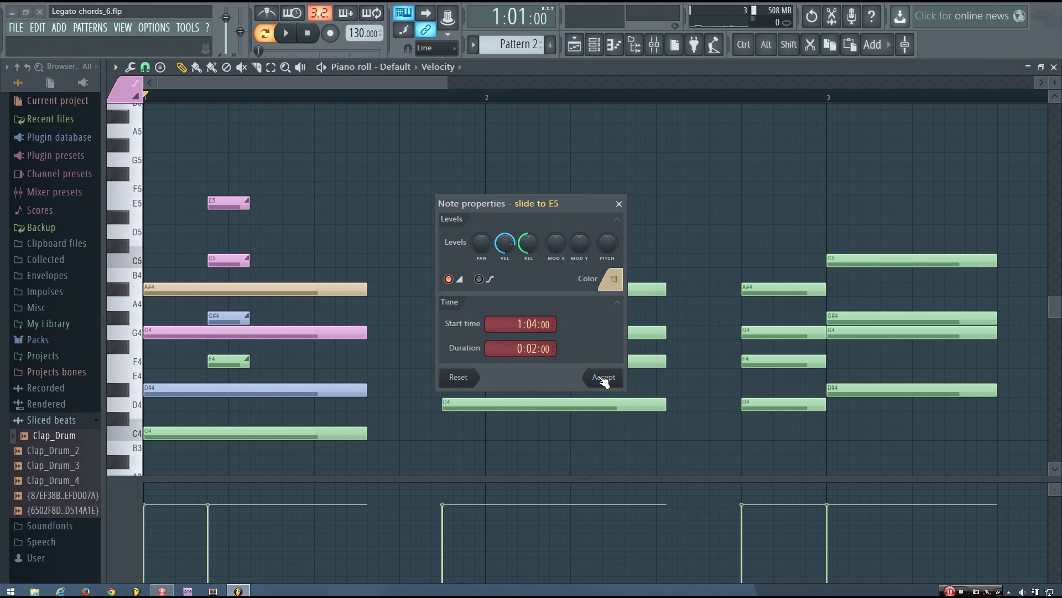
pyautogui.click(610, 278)
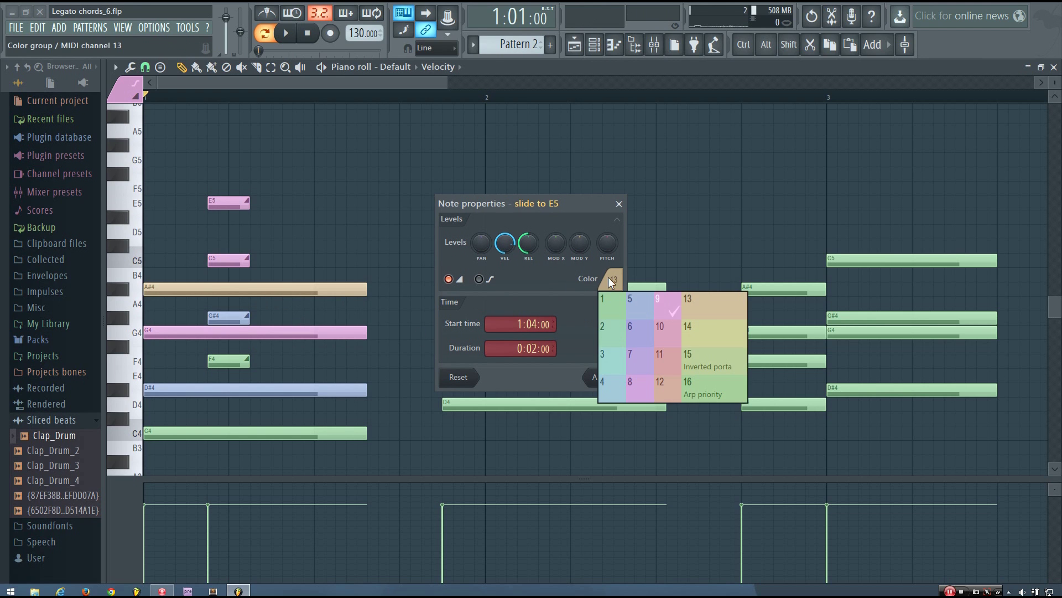
pyautogui.press('Return')
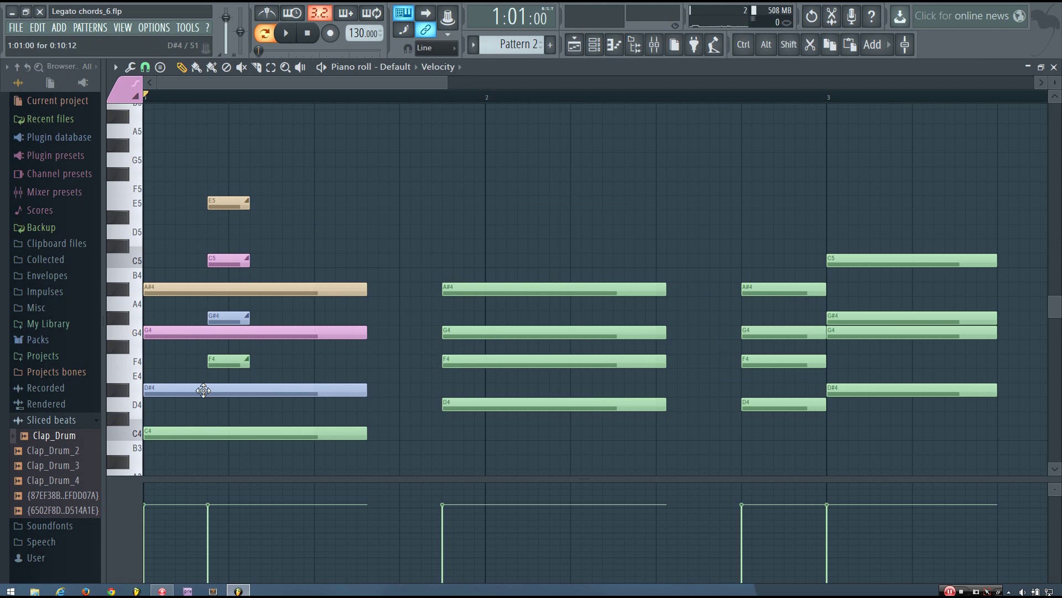
# Lower the top slide note from E5 to D#5 and listen to the result
pyautogui.click(227, 207)
pyautogui.moveTo(228, 206)
pyautogui.mouseDown()
pyautogui.moveTo(228, 232)
pyautogui.moveTo(227, 217)
pyautogui.mouseUp()
pyautogui.press('space')
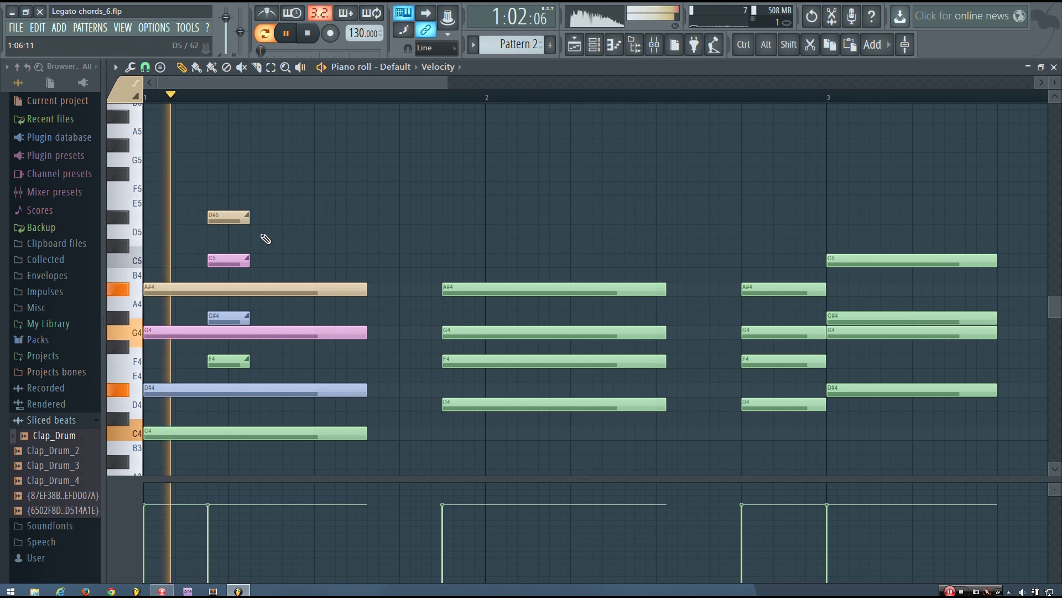
pyautogui.press('space')
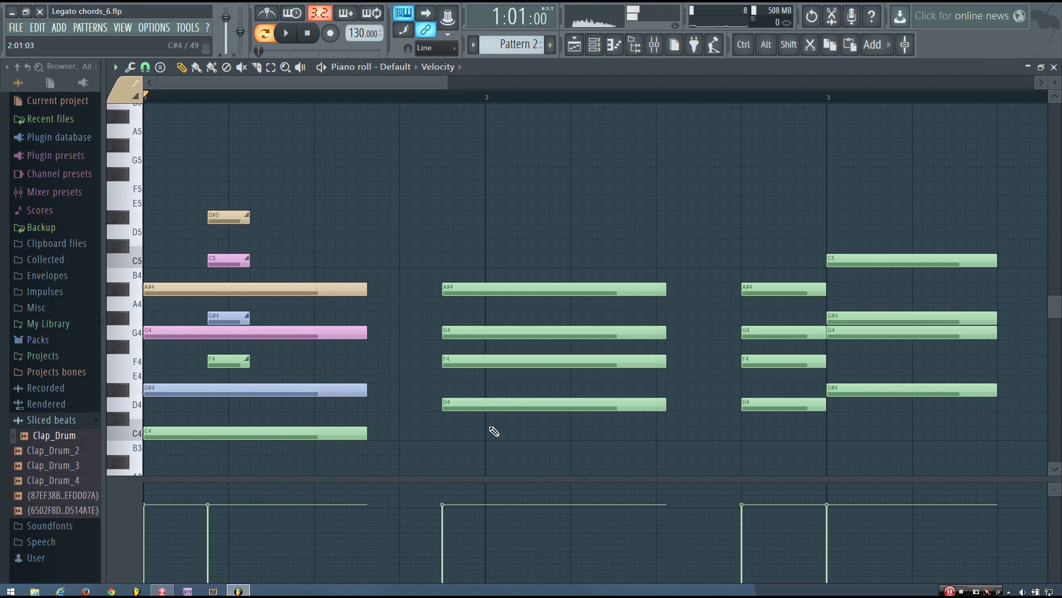
# Mute the second chord and lengthen the first chord's four notes
pyautogui.moveTo(492, 426); pyautogui.dragTo(463, 325)
pyautogui.moveTo(408, 439); pyautogui.dragTo(453, 288)
pyautogui.press('space')
pyautogui.hotkey('ctrl', 'd')
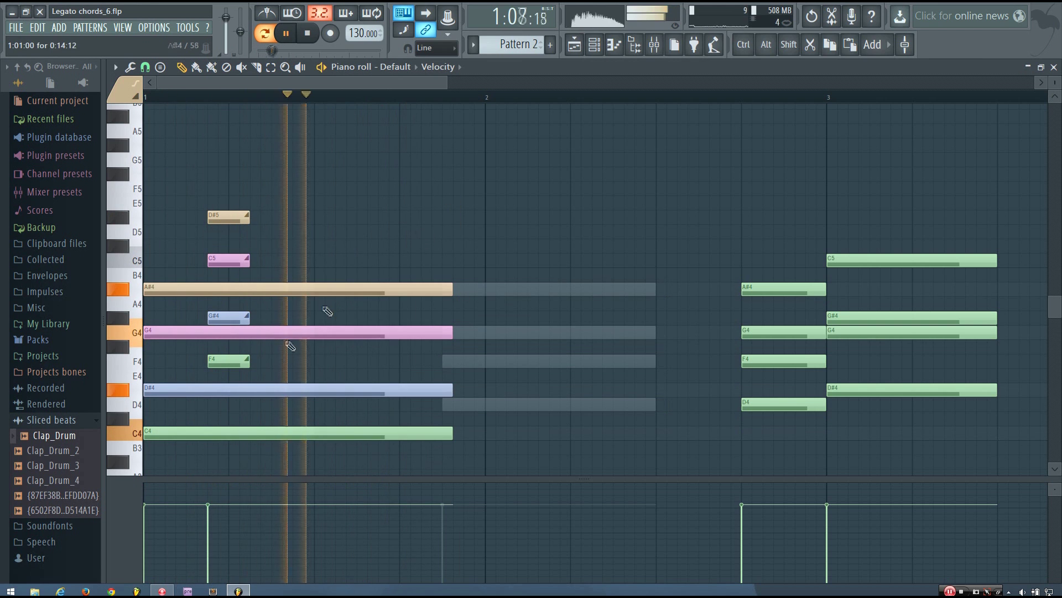
pyautogui.press('space')
# Lengthen the F4, G#4, C5 and D#5 slide notes in two passes, auditioning each change
pyautogui.keyDown('ctrl'); pyautogui.click(228, 360); pyautogui.keyUp('ctrl')
pyautogui.keyDown('ctrl'); pyautogui.keyDown('shift'); pyautogui.click(229, 317); pyautogui.keyUp('shift'); pyautogui.keyUp('ctrl')
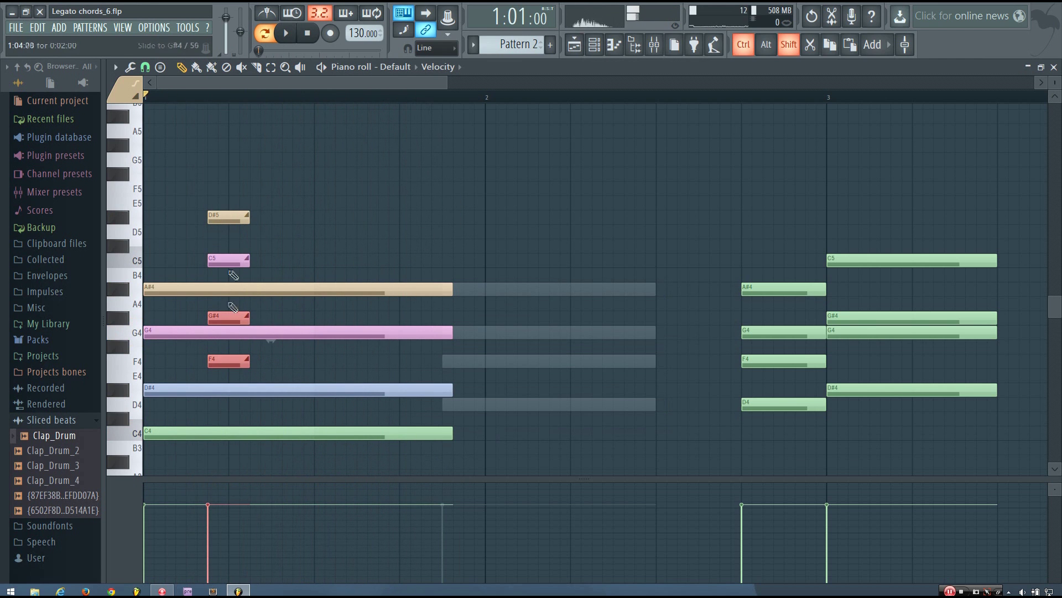
pyautogui.keyDown('ctrl'); pyautogui.keyDown('shift'); pyautogui.click(228, 260); pyautogui.keyUp('shift'); pyautogui.keyUp('ctrl')
pyautogui.keyDown('ctrl'); pyautogui.keyDown('shift'); pyautogui.click(234, 219); pyautogui.keyUp('shift'); pyautogui.keyUp('ctrl')
pyautogui.moveTo(248, 218); pyautogui.dragTo(324, 233)
pyautogui.press('space')
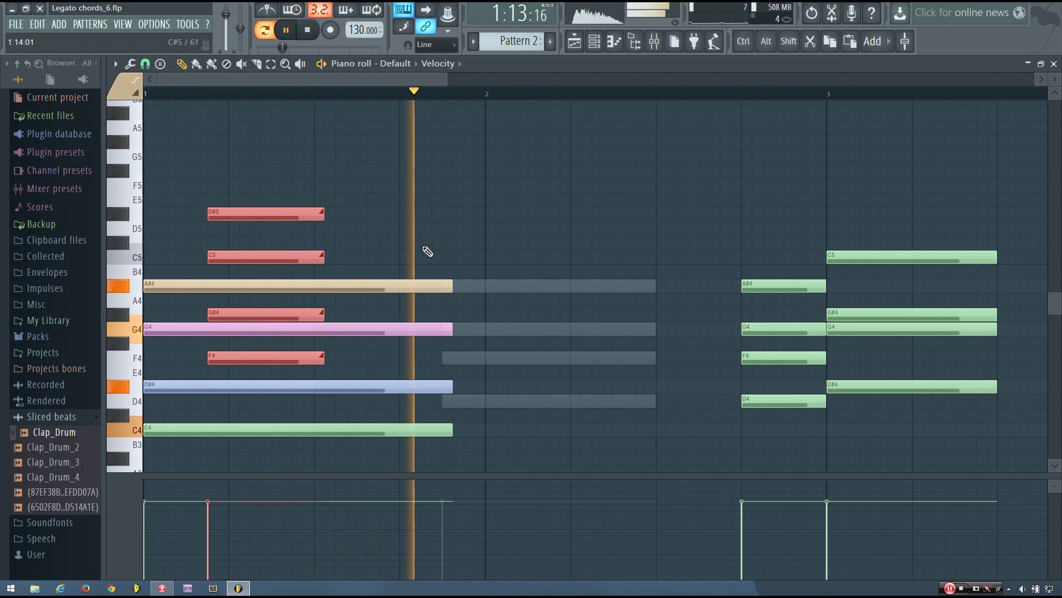
pyautogui.press('space')
pyautogui.moveTo(322, 214); pyautogui.dragTo(375, 230)
pyautogui.press('space')
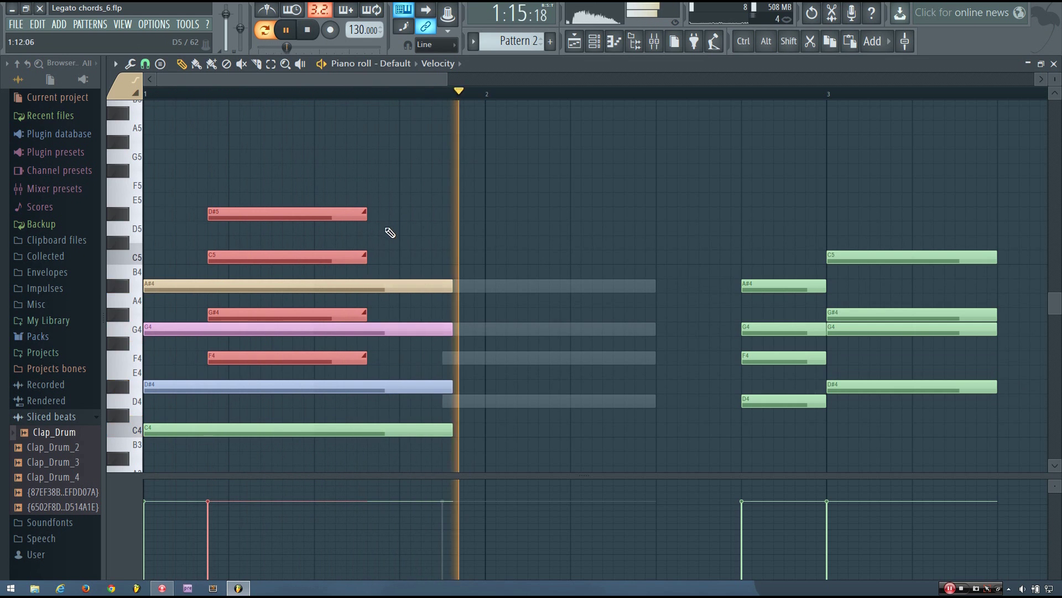
pyautogui.press('space')
# Extend the four chord notes further into bar 2, play them, and close the piano roll
pyautogui.moveTo(476, 450); pyautogui.dragTo(550, 315)
pyautogui.click(618, 348)
pyautogui.press('space')
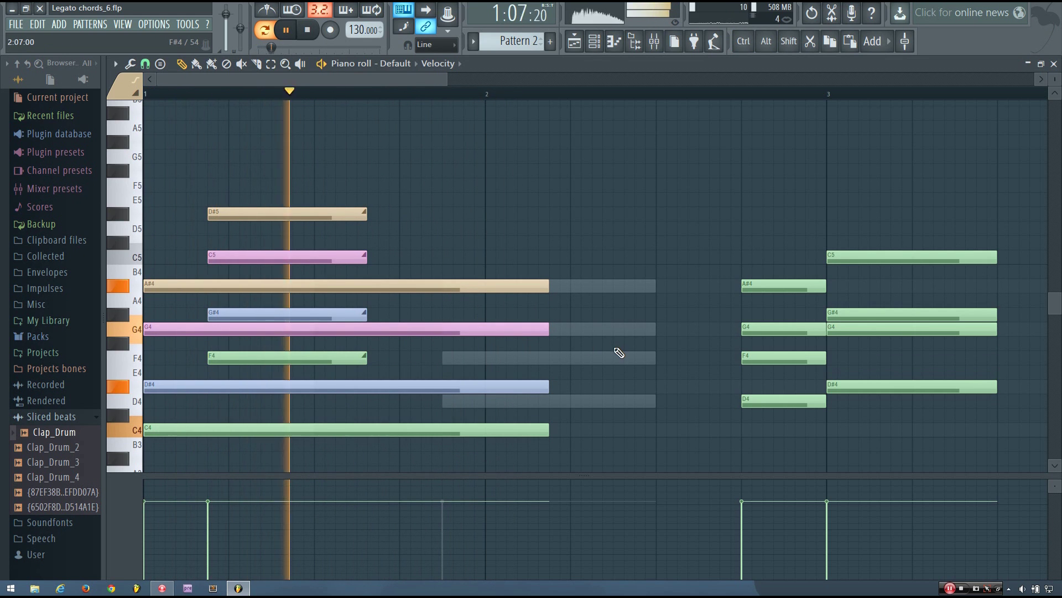
pyautogui.press('space')
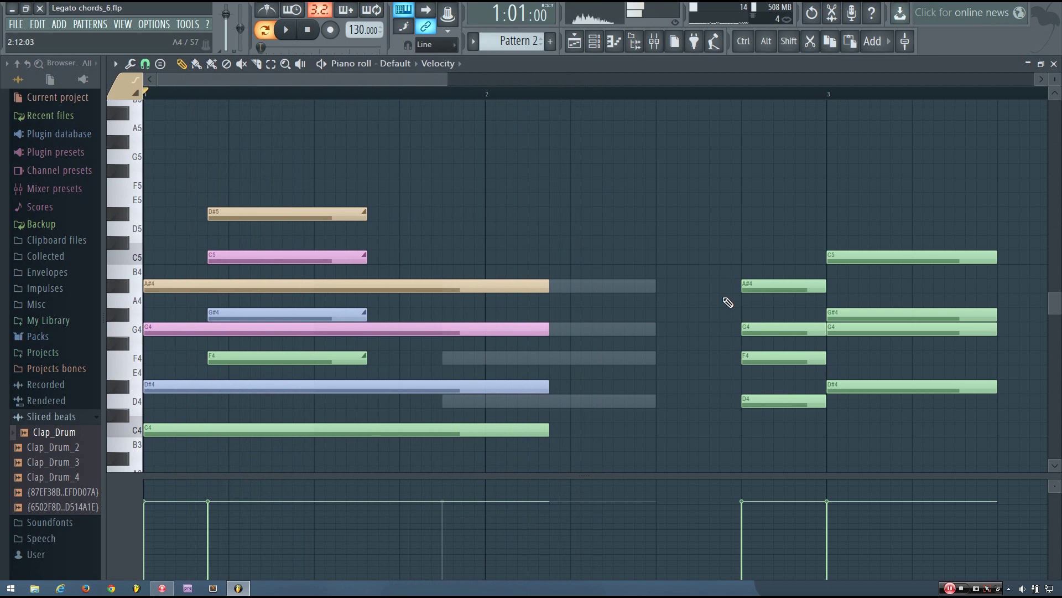
pyautogui.click(1054, 64)
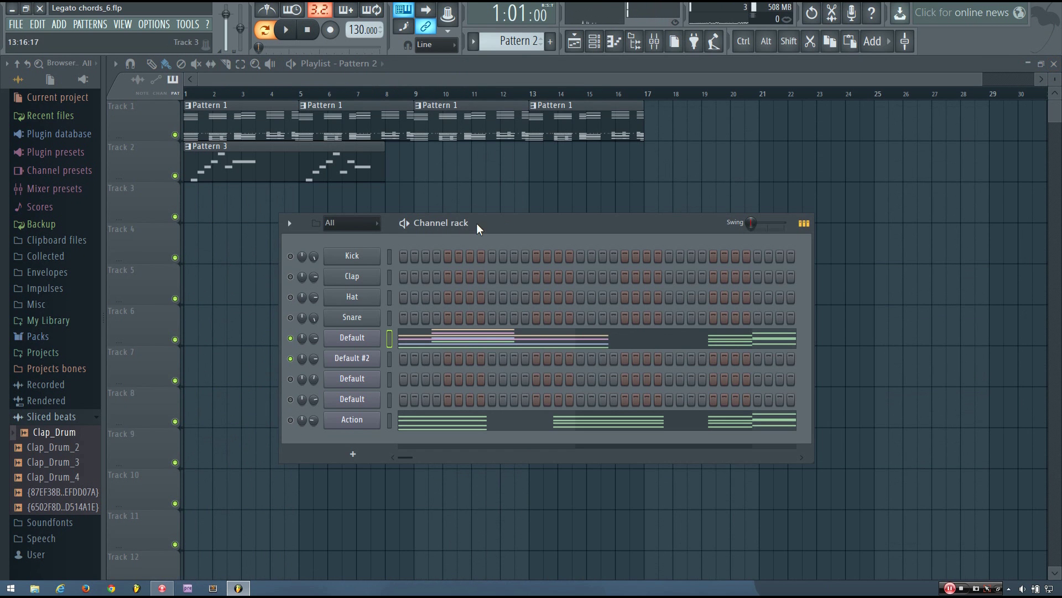
pyautogui.scroll(1, 525, 44)
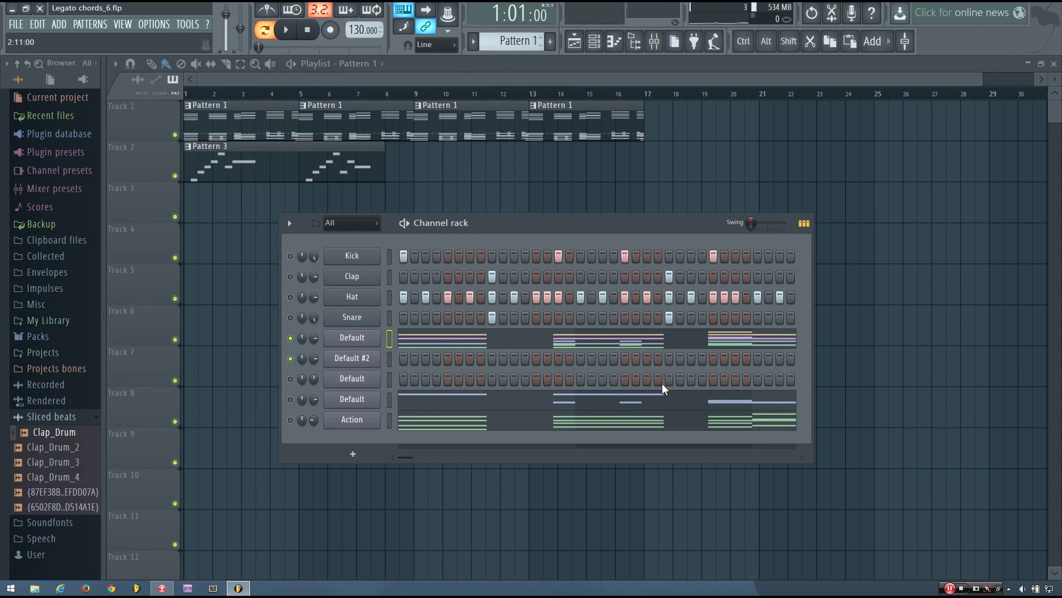
pyautogui.click(581, 339)
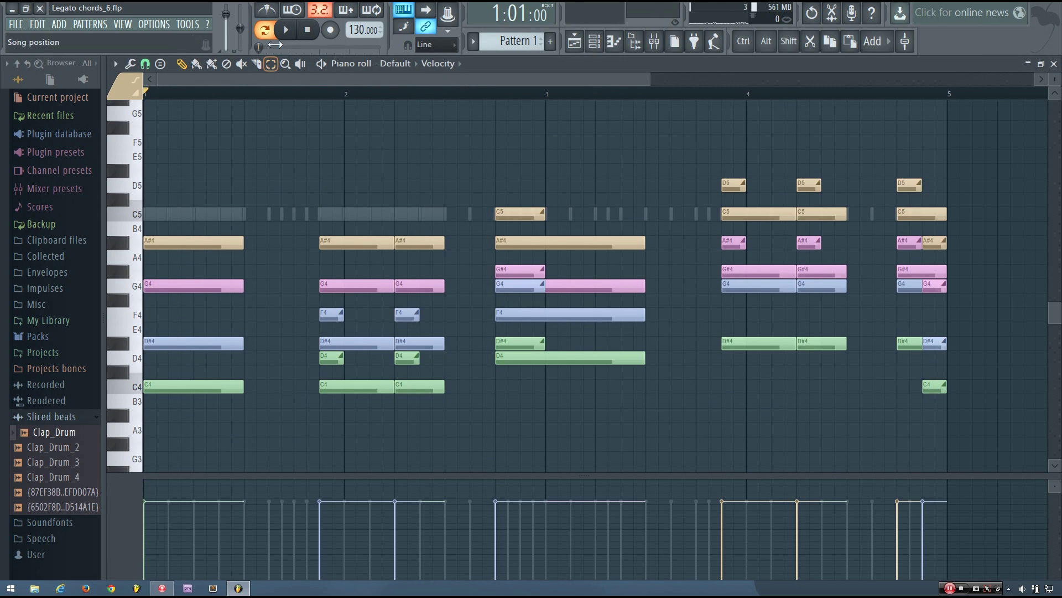
pyautogui.click(286, 34)
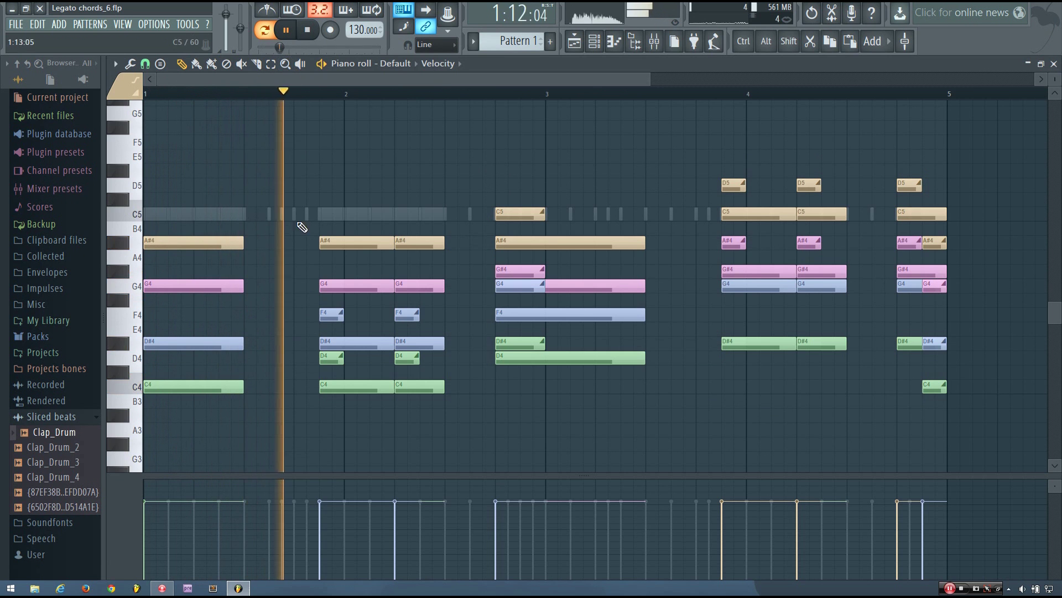
pyautogui.press('space')
pyautogui.moveTo(374, 413); pyautogui.dragTo(368, 237)
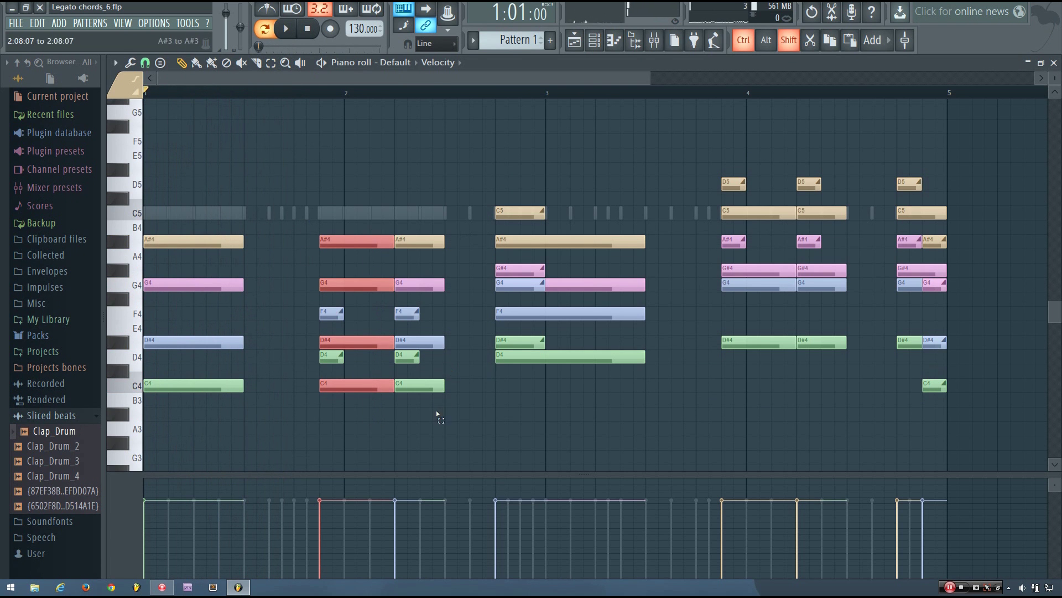
pyautogui.moveTo(437, 421); pyautogui.dragTo(439, 224)
pyautogui.moveTo(377, 251); pyautogui.dragTo(220, 260)
pyautogui.hotkey('ctrl', 'z')
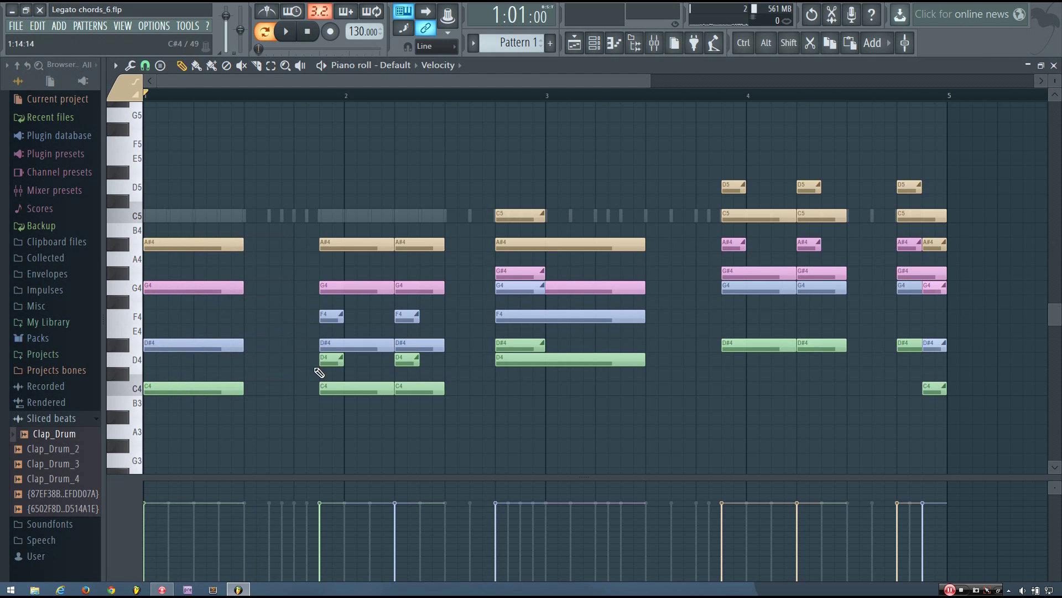
pyautogui.moveTo(317, 370); pyautogui.dragTo(430, 354)
pyautogui.moveTo(424, 310); pyautogui.dragTo(331, 322)
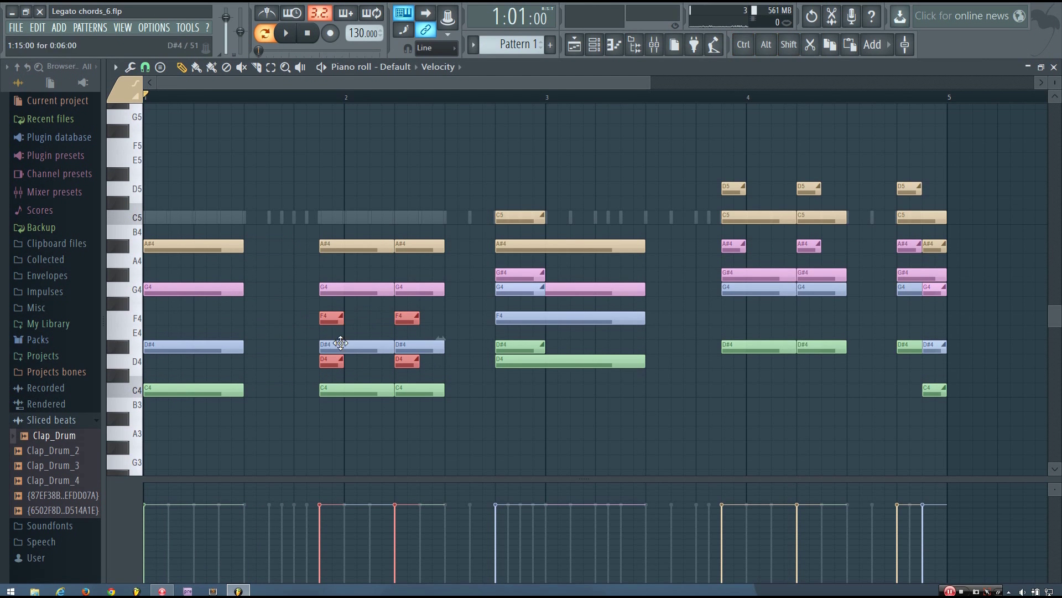
pyautogui.click(429, 442)
pyautogui.press('space')
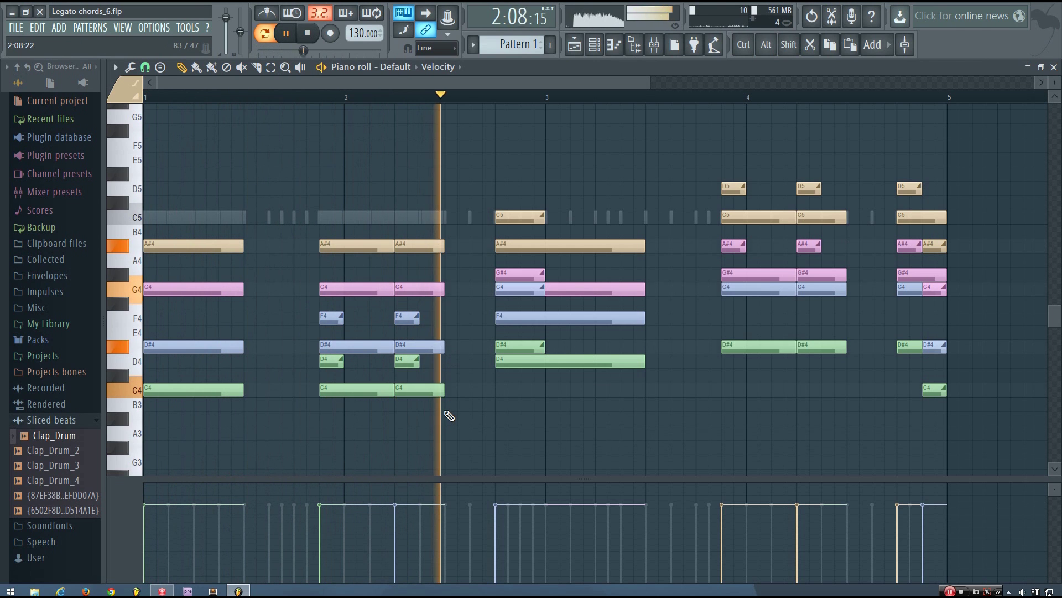
pyautogui.press('space')
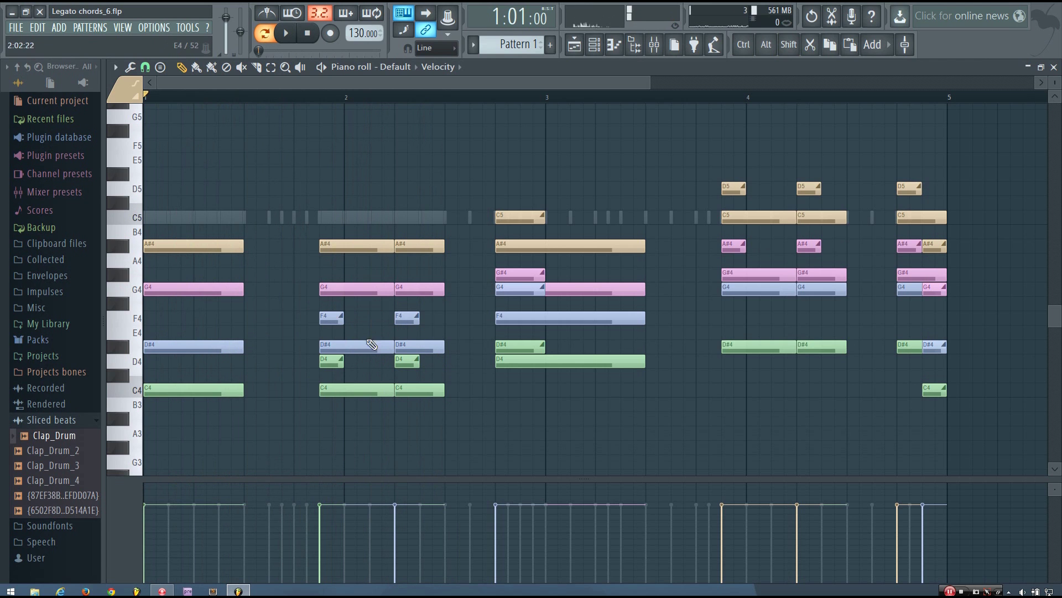
pyautogui.press('space')
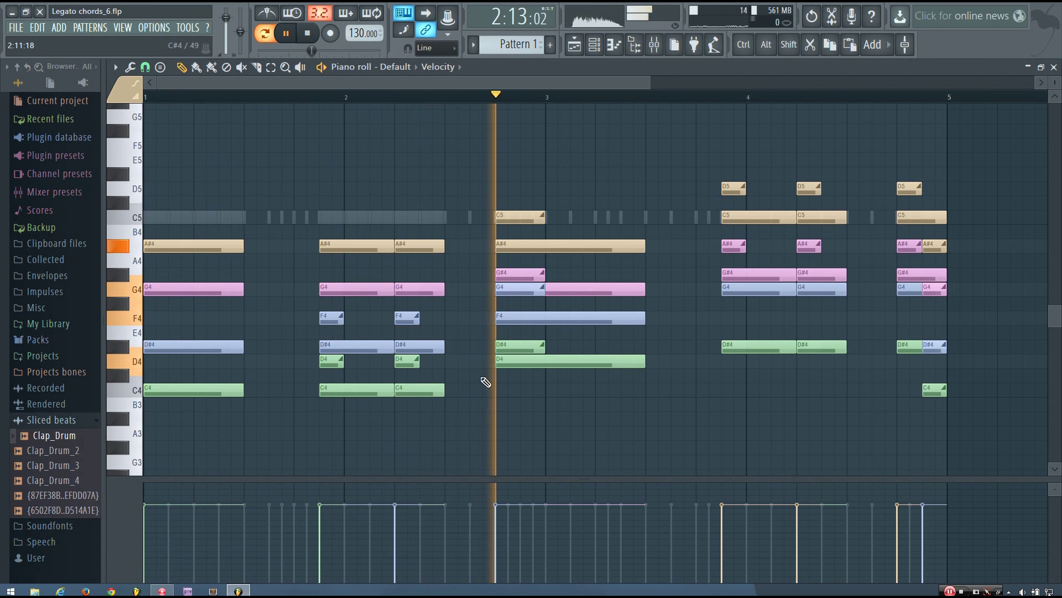
pyautogui.press('space')
pyautogui.scroll(1, 503, 372)
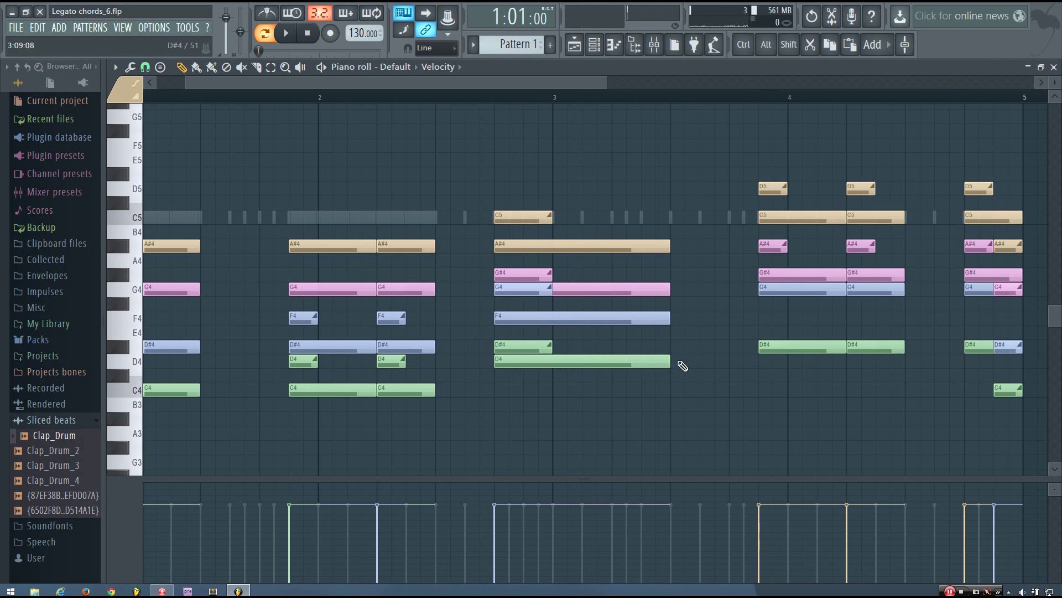
pyautogui.moveTo(645, 409); pyautogui.dragTo(525, 247)
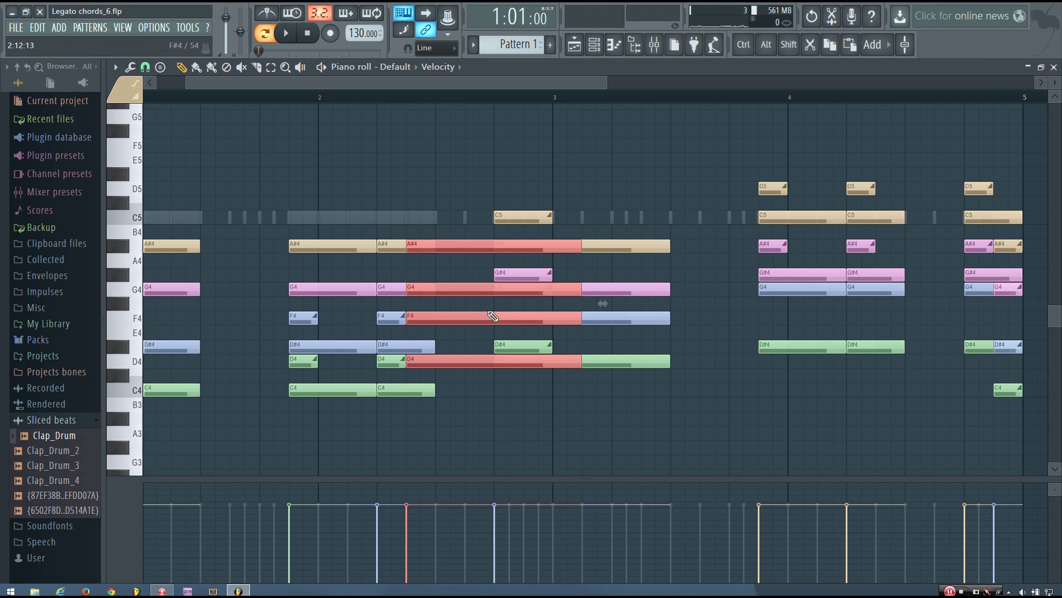
# Undo the bar-3 note move and play from around bar 2.75
pyautogui.hotkey('ctrl', 'z')
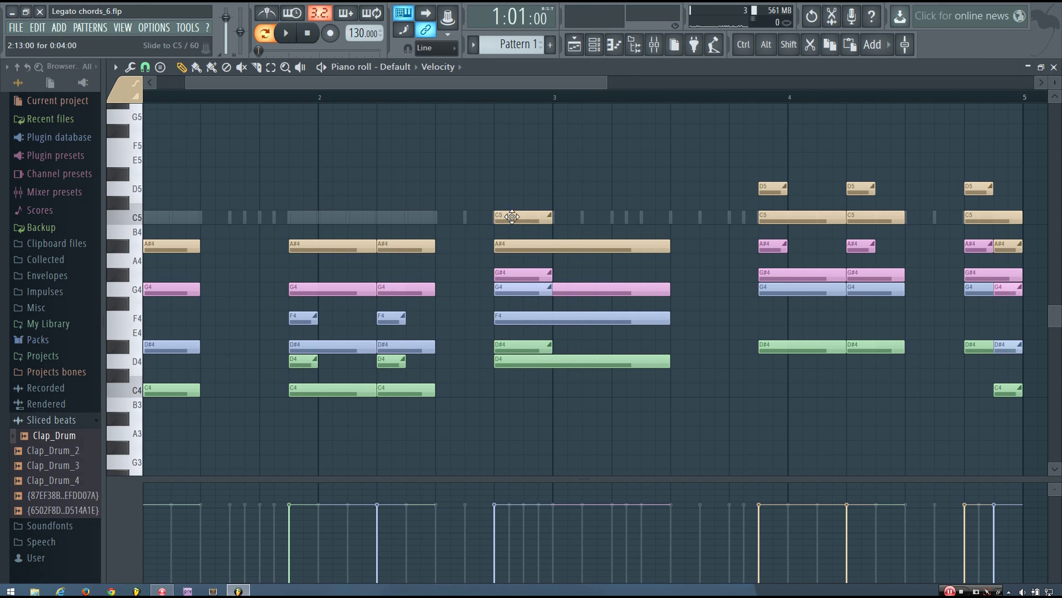
pyautogui.moveTo(505, 97)
pyautogui.mouseDown()
pyautogui.moveTo(571, 104)
pyautogui.moveTo(341, 106)
pyautogui.mouseUp()
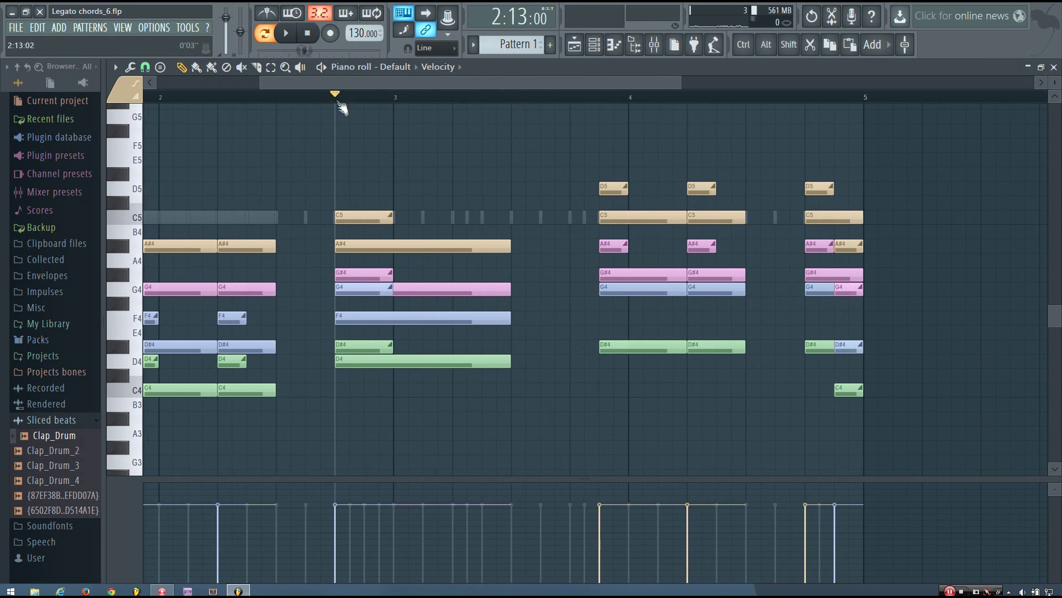
pyautogui.press('space')
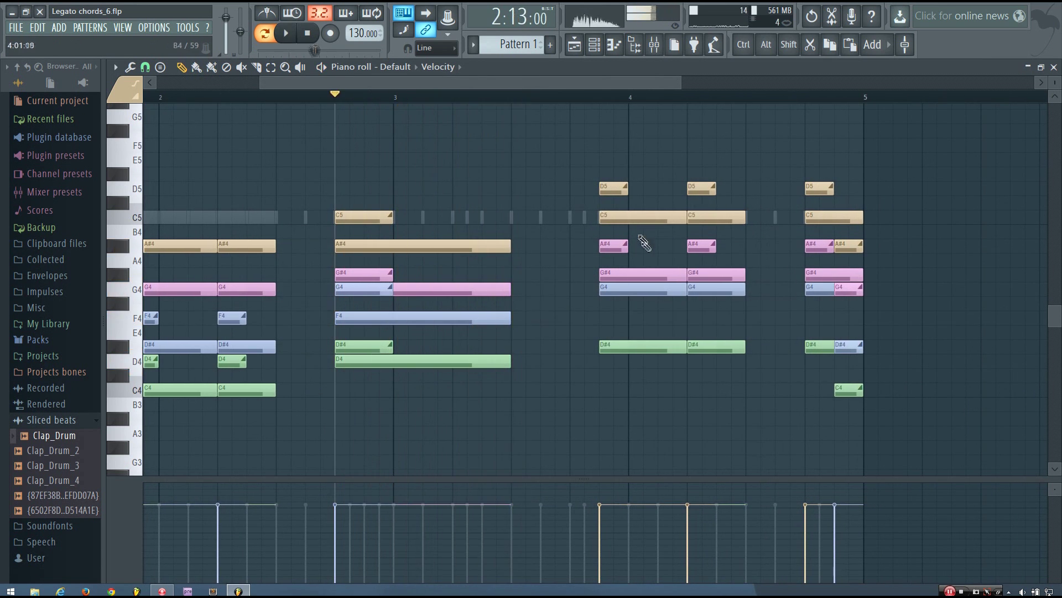
pyautogui.scroll(-3, 644, 243)
# Check the bar-4 and bar-2 chord notes, then play from just before bar 4
pyautogui.moveTo(580, 410); pyautogui.dragTo(513, 166)
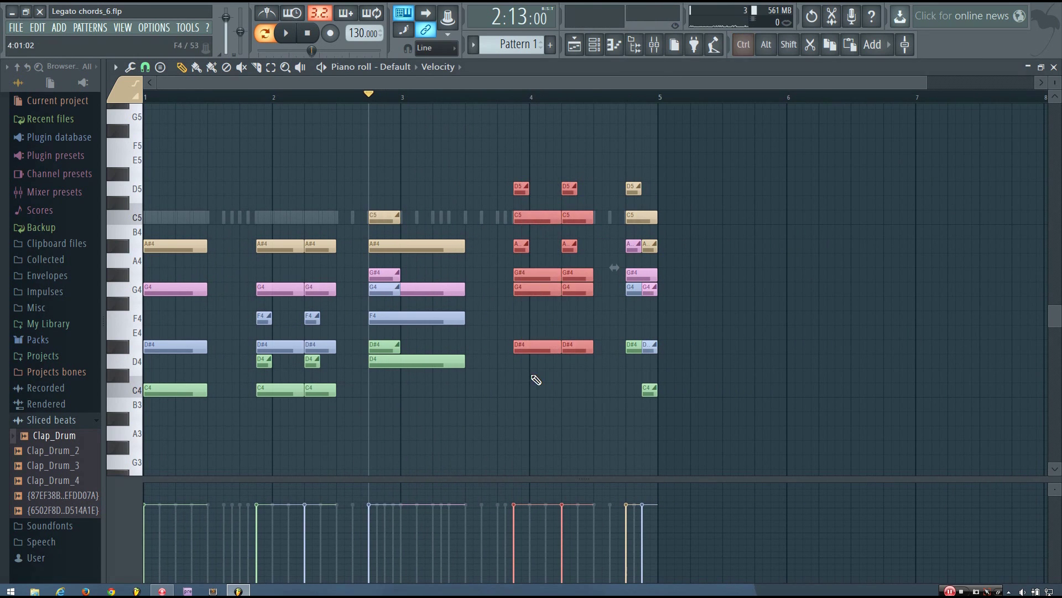
pyautogui.keyDown('ctrl'); pyautogui.click(493, 427); pyautogui.keyUp('ctrl')
pyautogui.moveTo(322, 439); pyautogui.dragTo(258, 236)
pyautogui.click(594, 421)
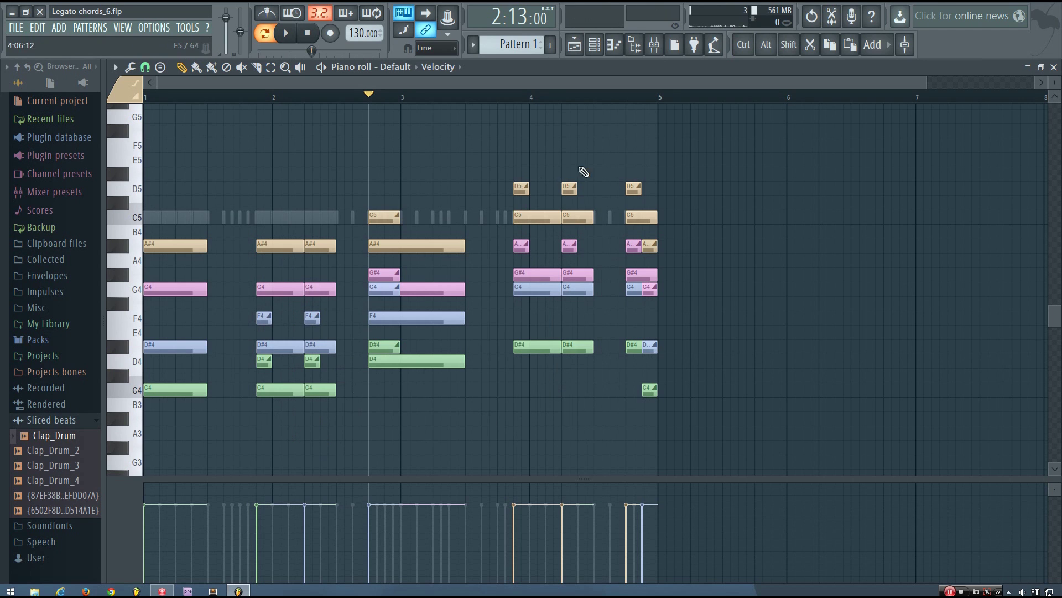
pyautogui.click(514, 96)
pyautogui.press('space')
pyautogui.press('space')
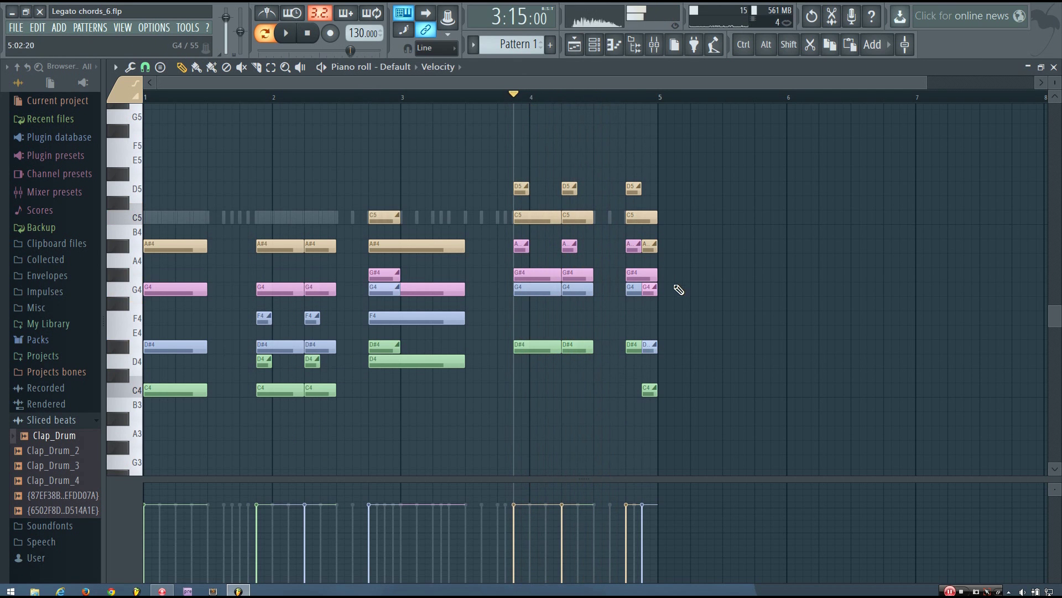
pyautogui.scroll(5, 679, 290)
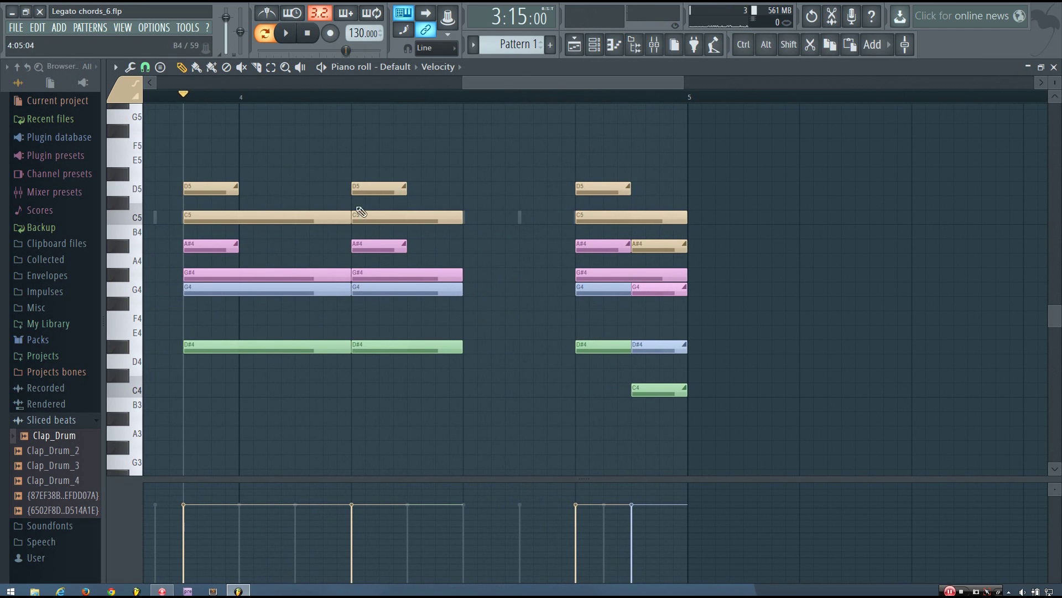
pyautogui.press('ctrl')
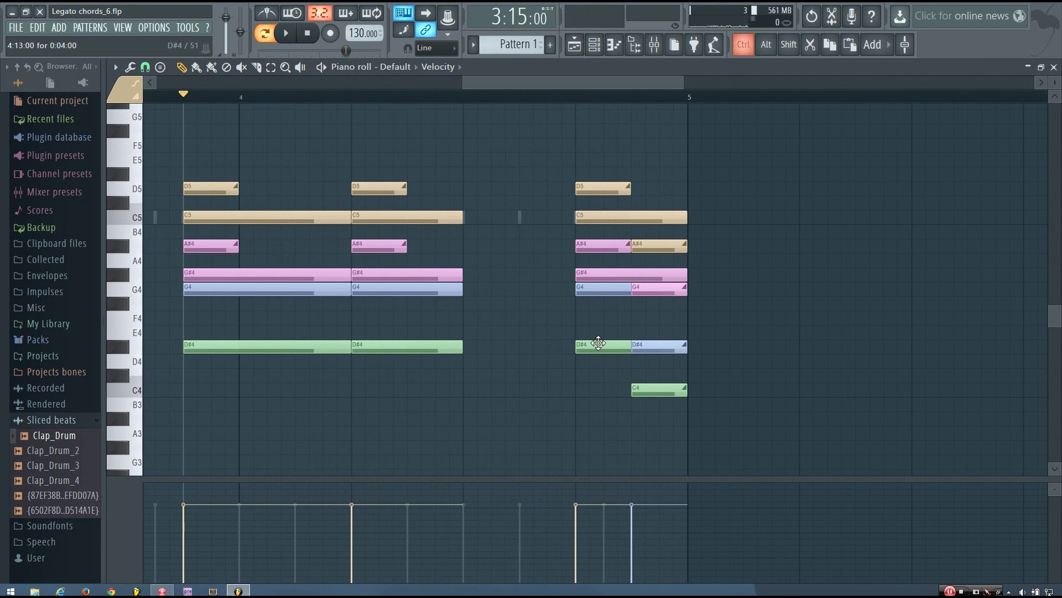
pyautogui.keyDown('ctrl'); pyautogui.click(599, 343); pyautogui.keyUp('ctrl')
pyautogui.keyDown('ctrl'); pyautogui.keyDown('shift'); pyautogui.click(590, 289); pyautogui.keyUp('shift'); pyautogui.keyUp('ctrl')
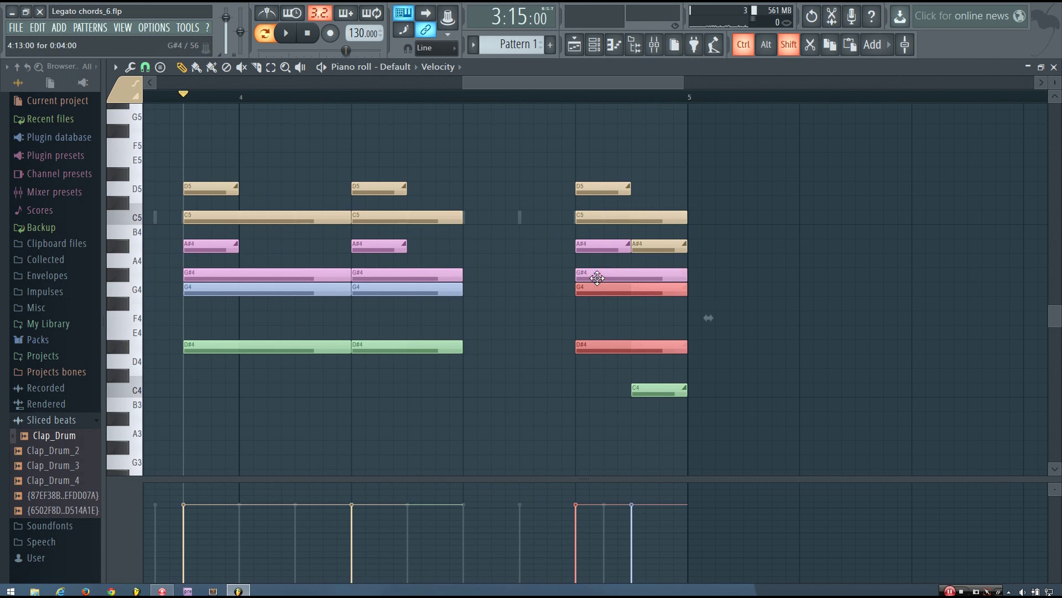
pyautogui.keyDown('ctrl'); pyautogui.keyDown('shift'); pyautogui.click(595, 275); pyautogui.keyUp('shift'); pyautogui.keyUp('ctrl')
pyautogui.keyDown('ctrl'); pyautogui.keyDown('shift'); pyautogui.click(643, 219); pyautogui.keyUp('shift'); pyautogui.keyUp('ctrl')
pyautogui.moveTo(643, 219); pyautogui.dragTo(482, 211)
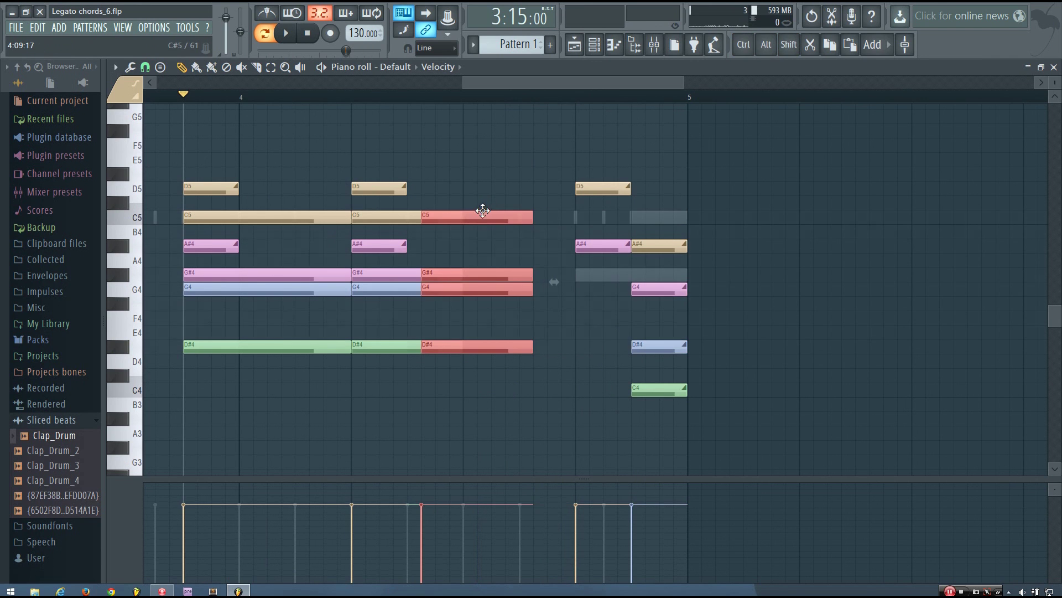
pyautogui.hotkey('ctrl', 'z')
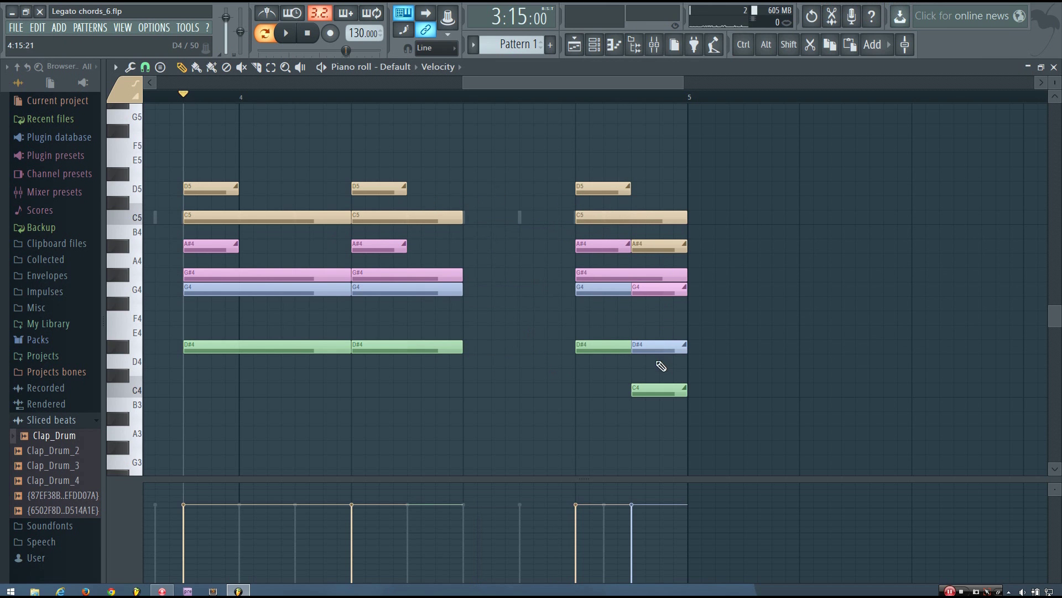
pyautogui.scroll(-6, 308, 408)
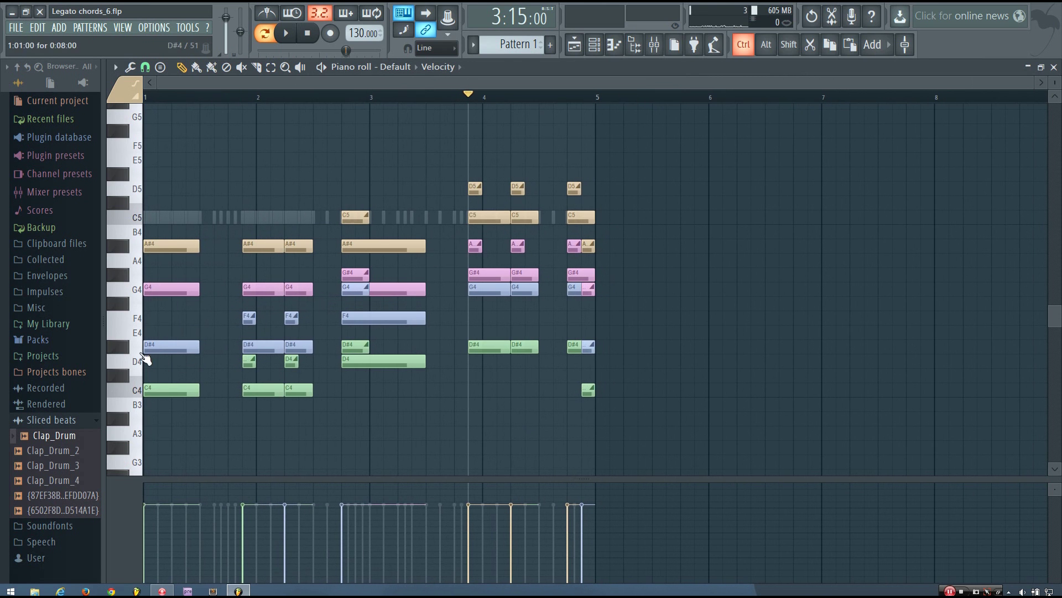
pyautogui.click(309, 35)
pyautogui.click(558, 99)
pyautogui.press('space')
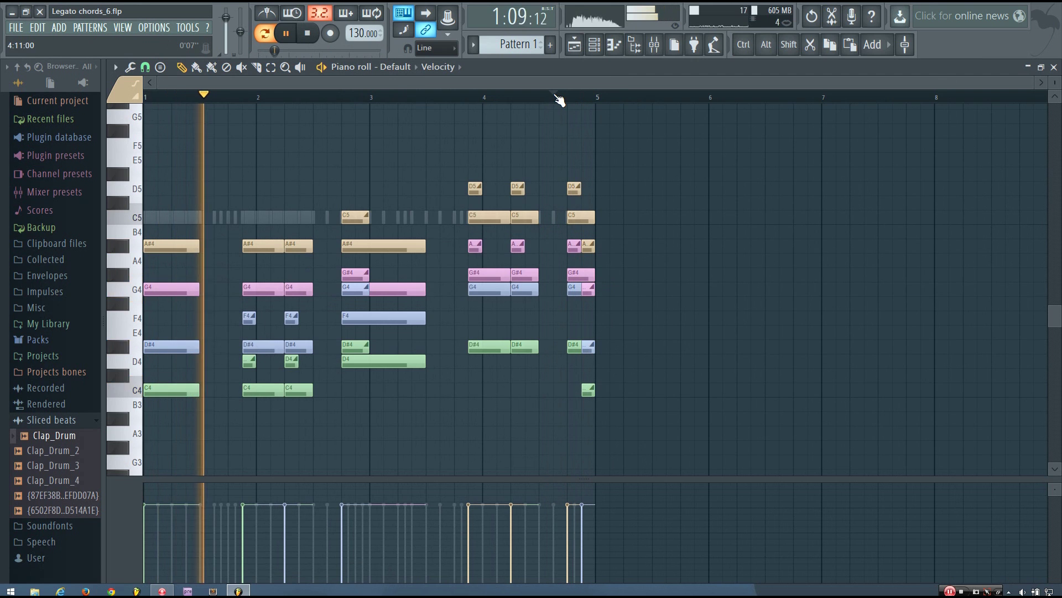
pyautogui.click(559, 99)
pyautogui.click(783, 233)
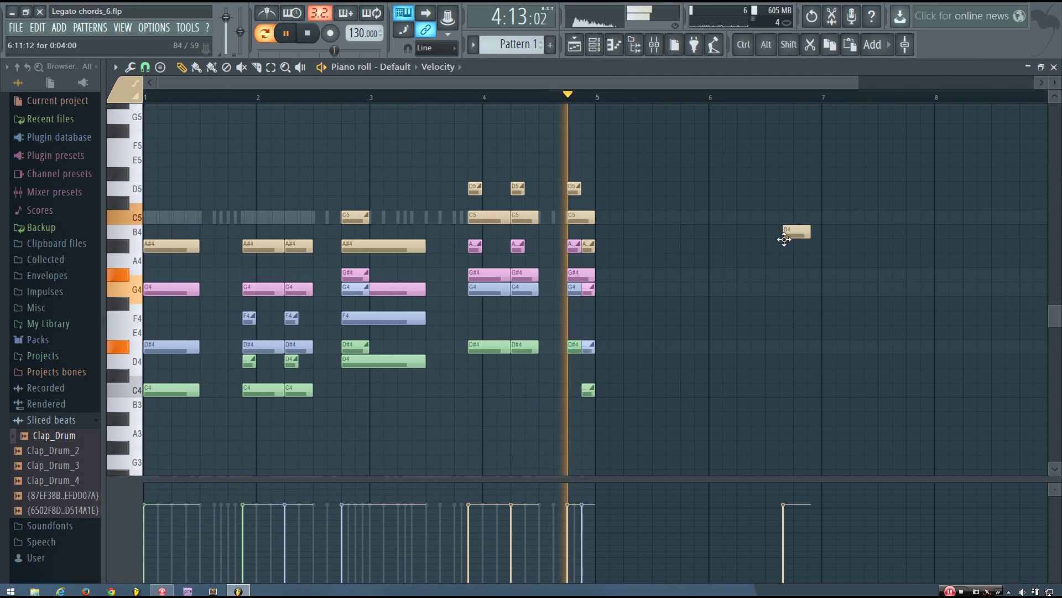
pyautogui.press('space')
pyautogui.rightClick(794, 232)
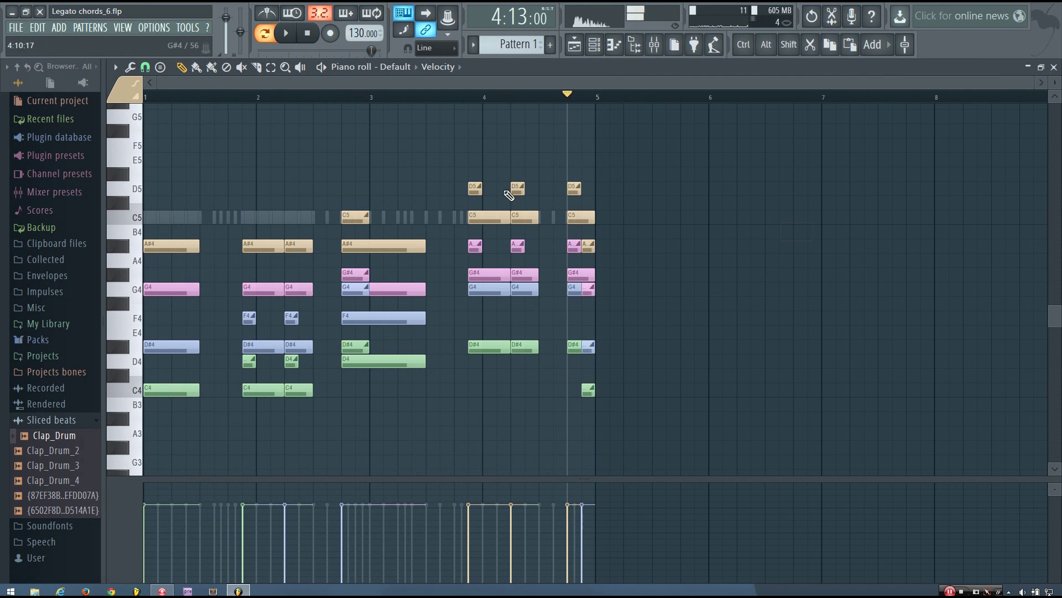
pyautogui.click(577, 244)
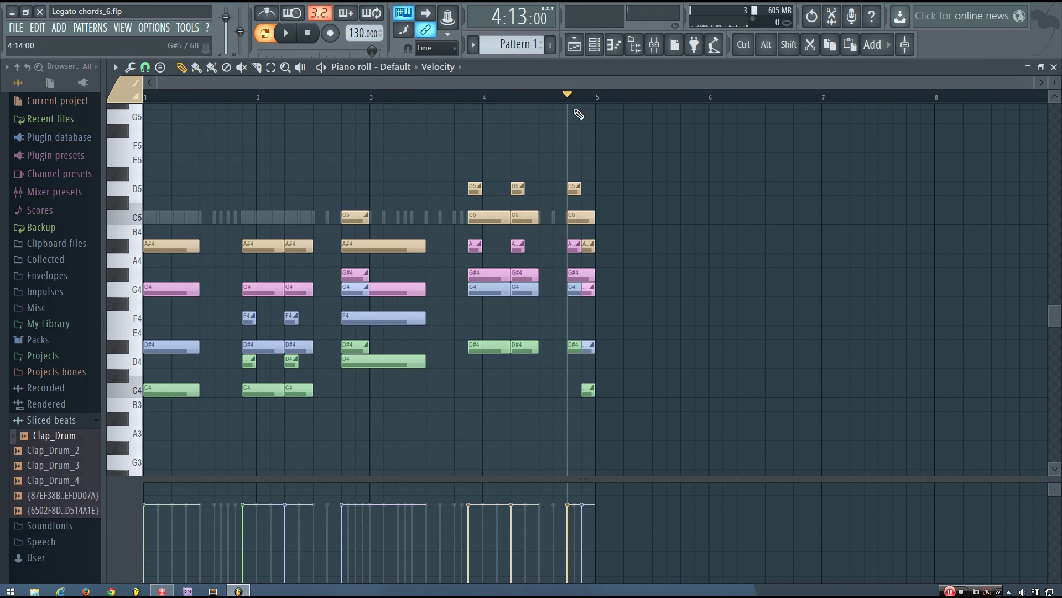
pyautogui.click(307, 33)
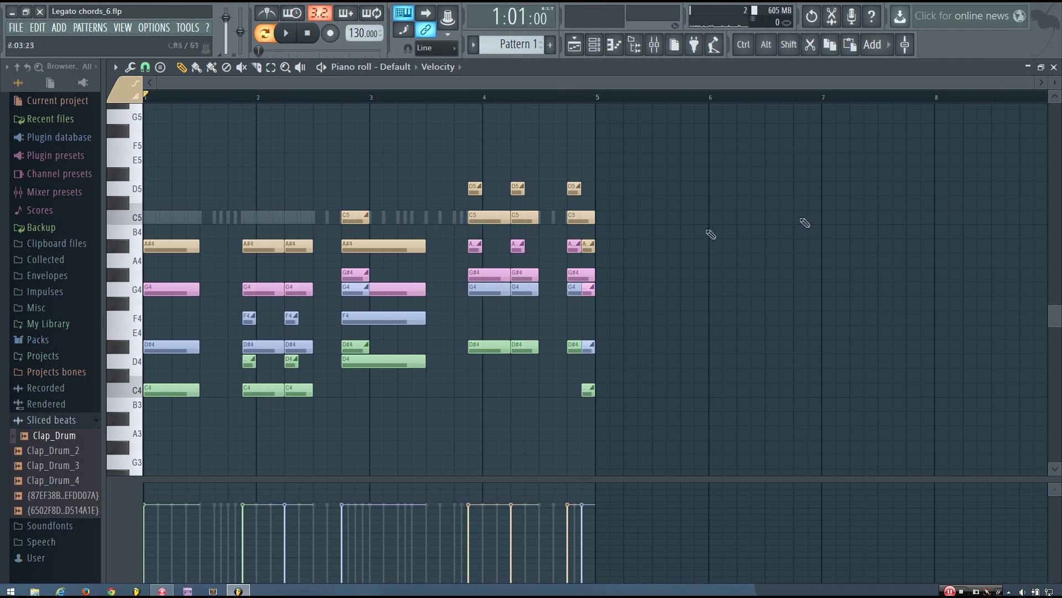
# Close the piano roll, unmute all channels, and play the full arrangement in Song mode
pyautogui.click(1054, 66)
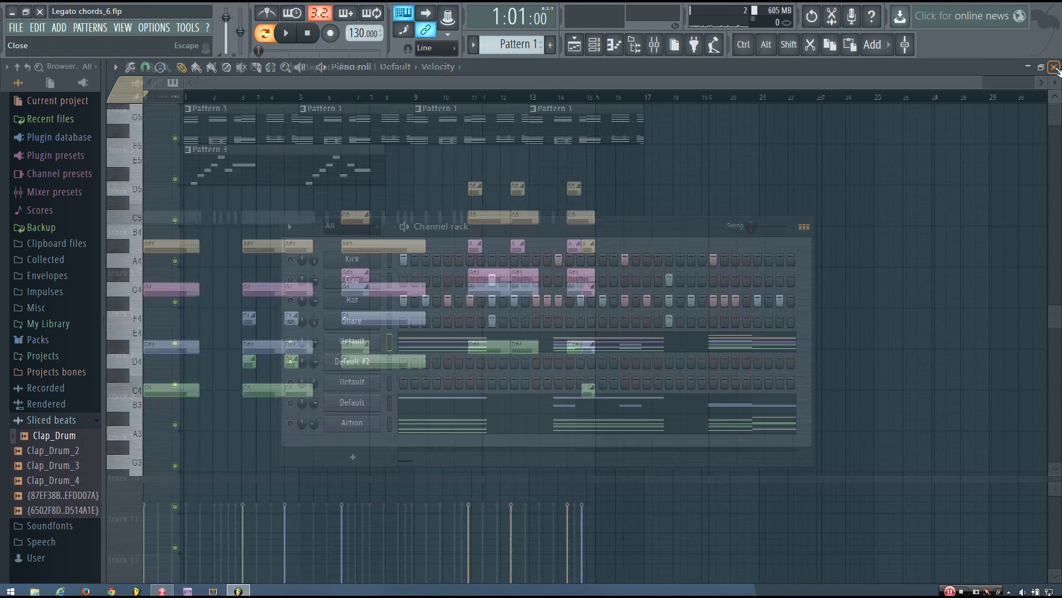
pyautogui.rightClick(290, 341)
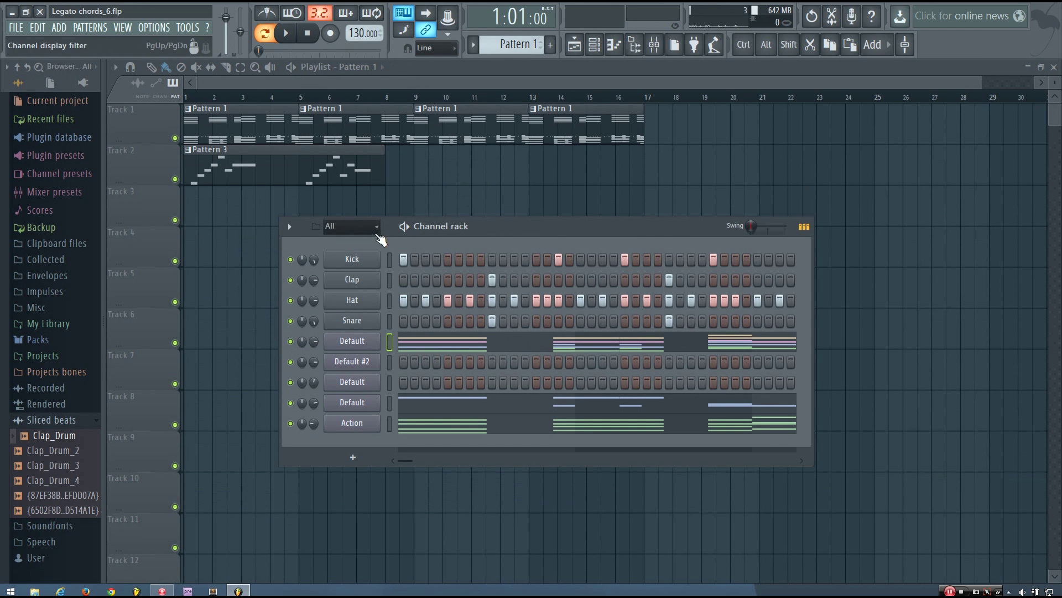
pyautogui.click(265, 34)
pyautogui.press('F6')
pyautogui.press('space')
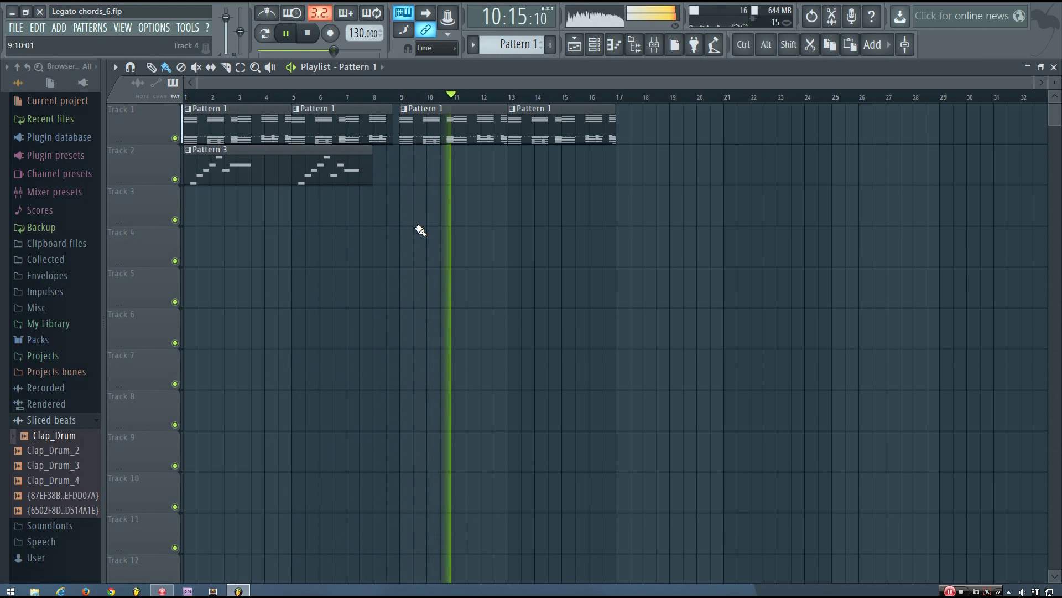
pyautogui.press('space')
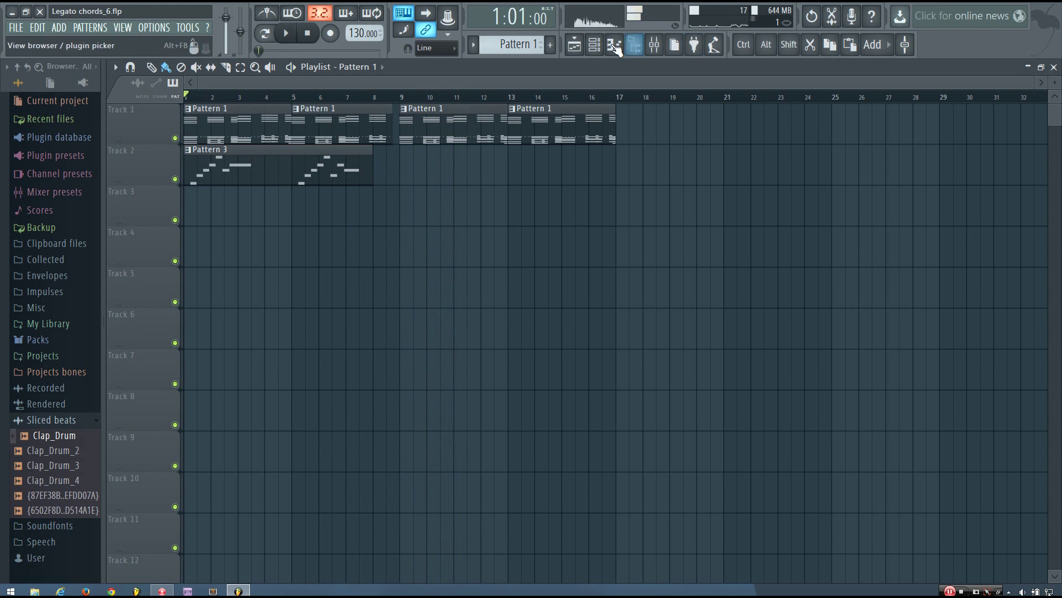
# Reopen the channel rack over the playlist to show the Kick, Clap, Hat, Snare, Default and Action channels
pyautogui.click(595, 45)
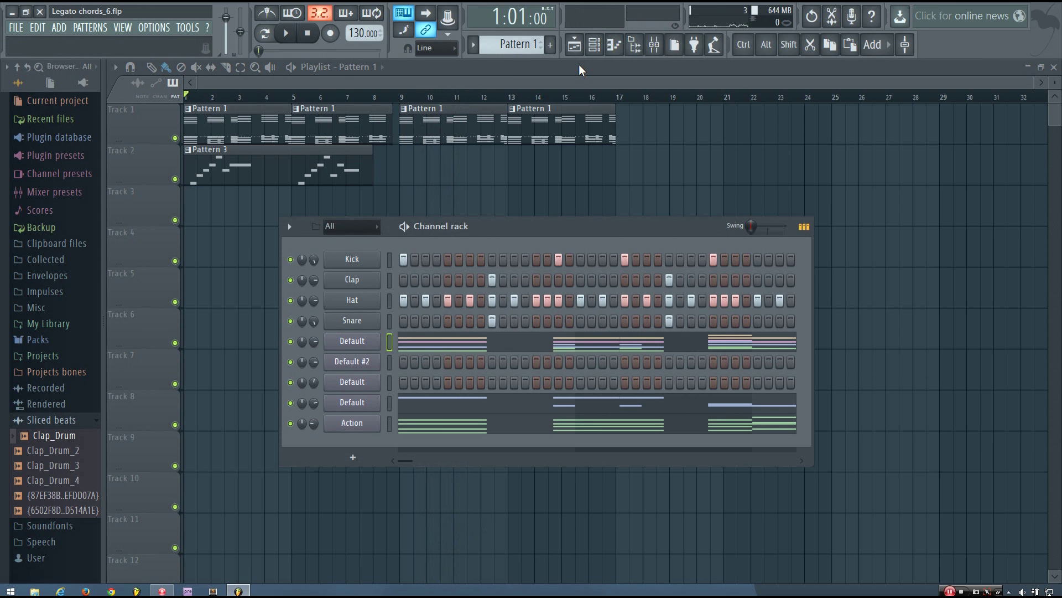